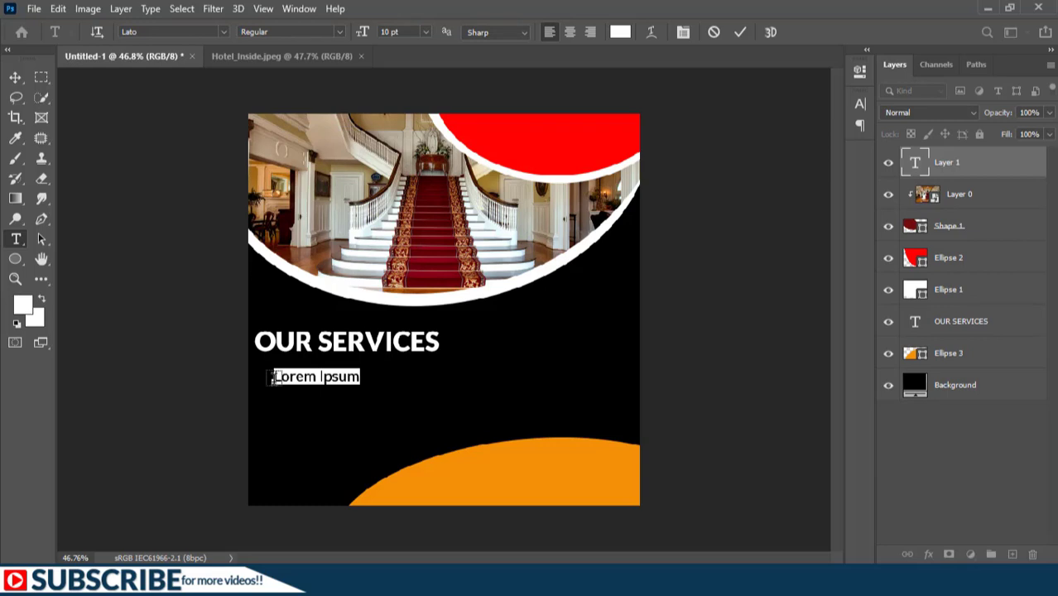
Step: Replace Lorem Ipsum with the services sentence at 0 tracking, and drag a copy lower down
text(Click here to enter the services rendered by your Company.)
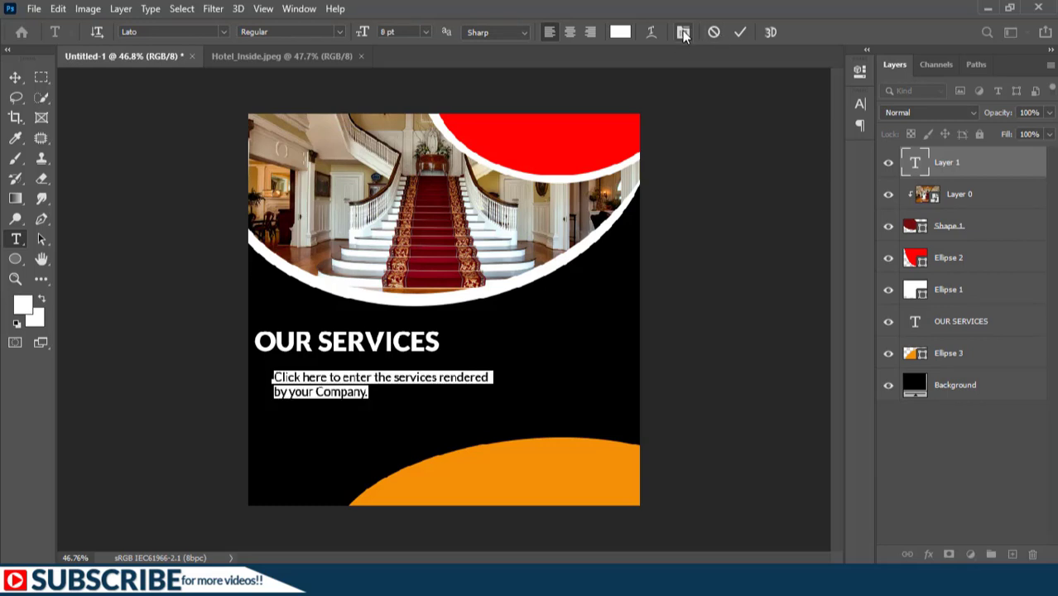
click(683, 33)
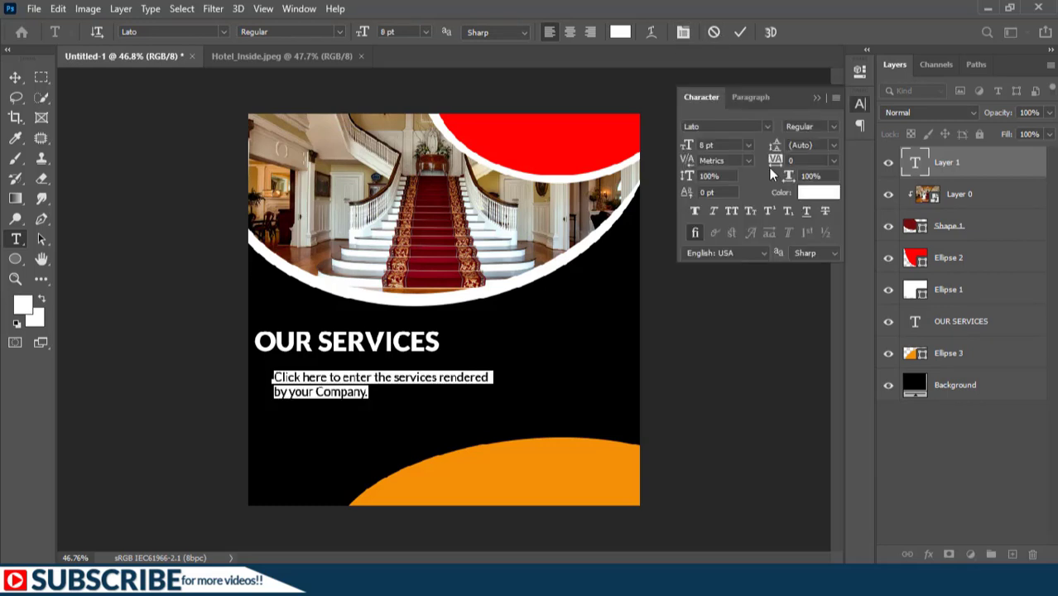
click(834, 161)
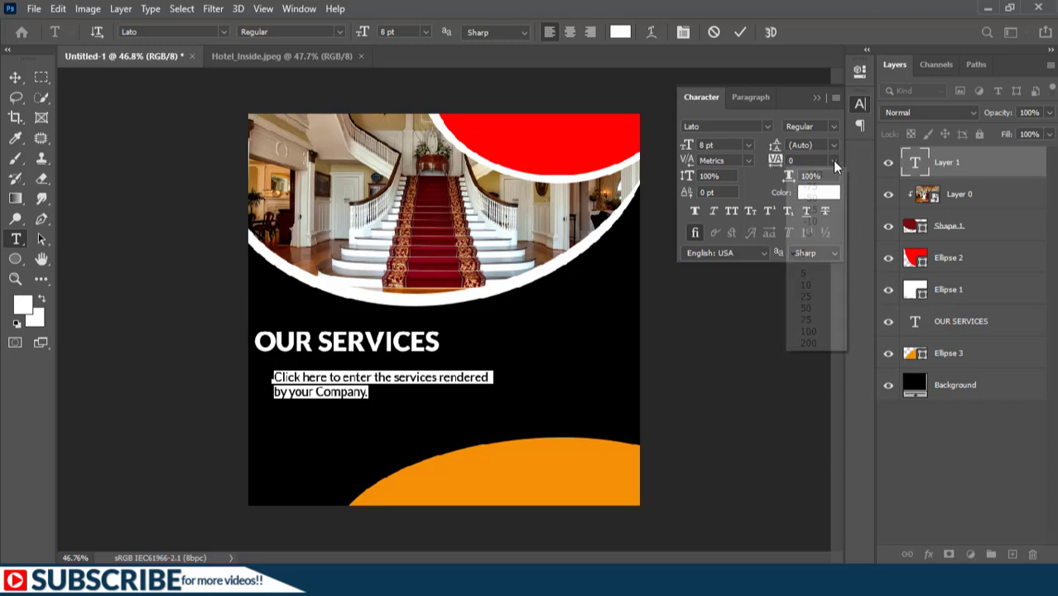
click(802, 252)
click(740, 32)
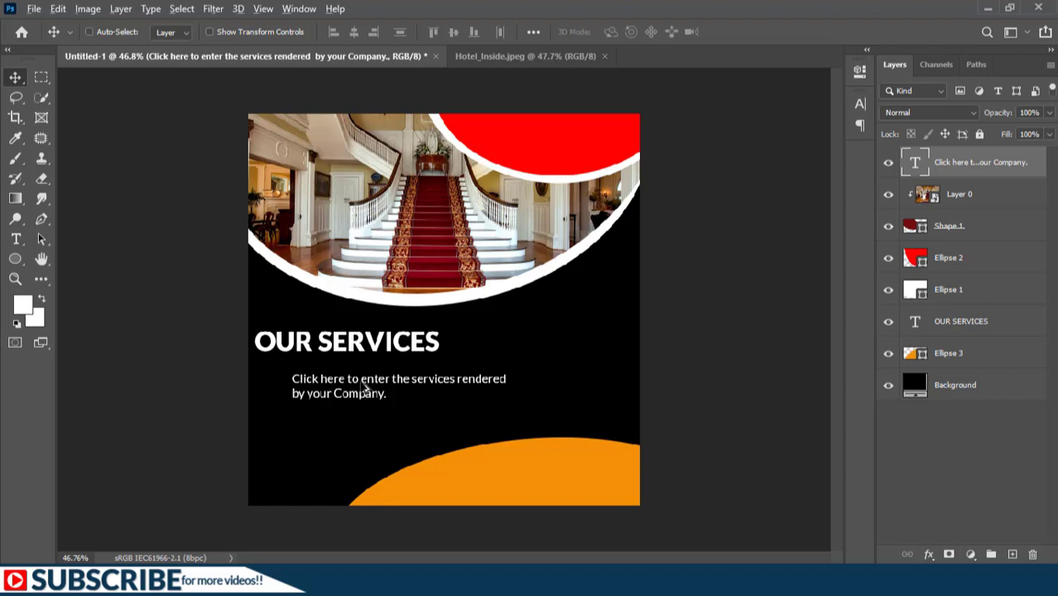
drag(369, 386, 364, 424)
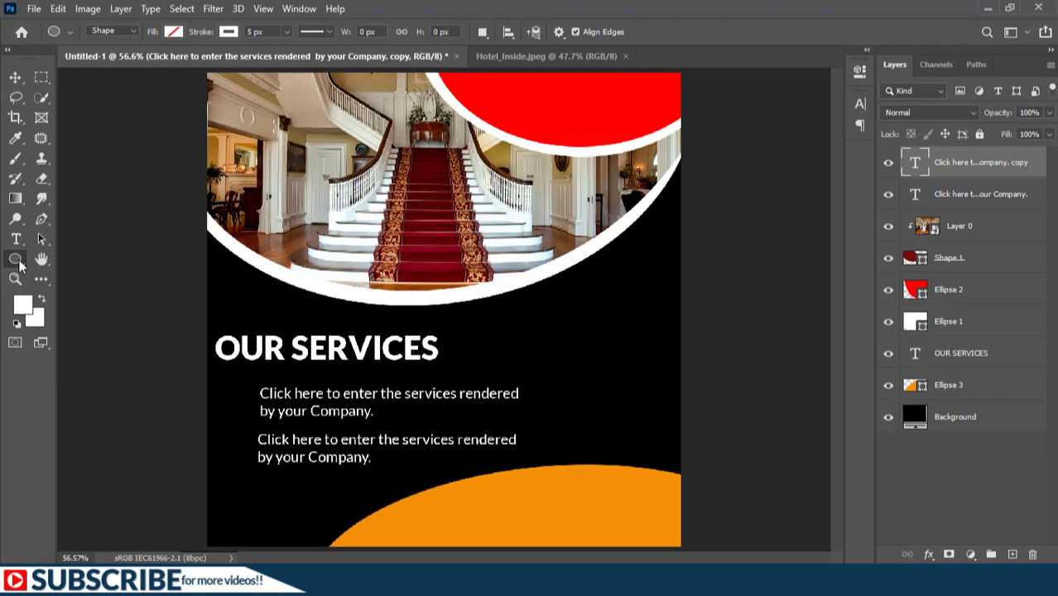
Step: Zoom in and draw a white-outlined ring left of the first services sentence
scroll(236, 417, up, 3)
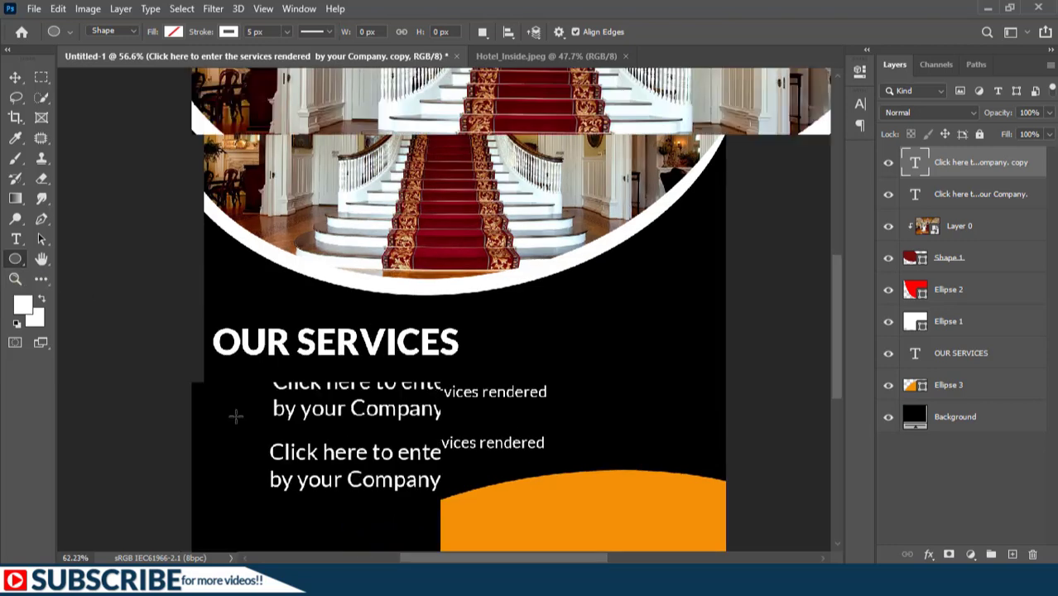
scroll(236, 416, up, 1)
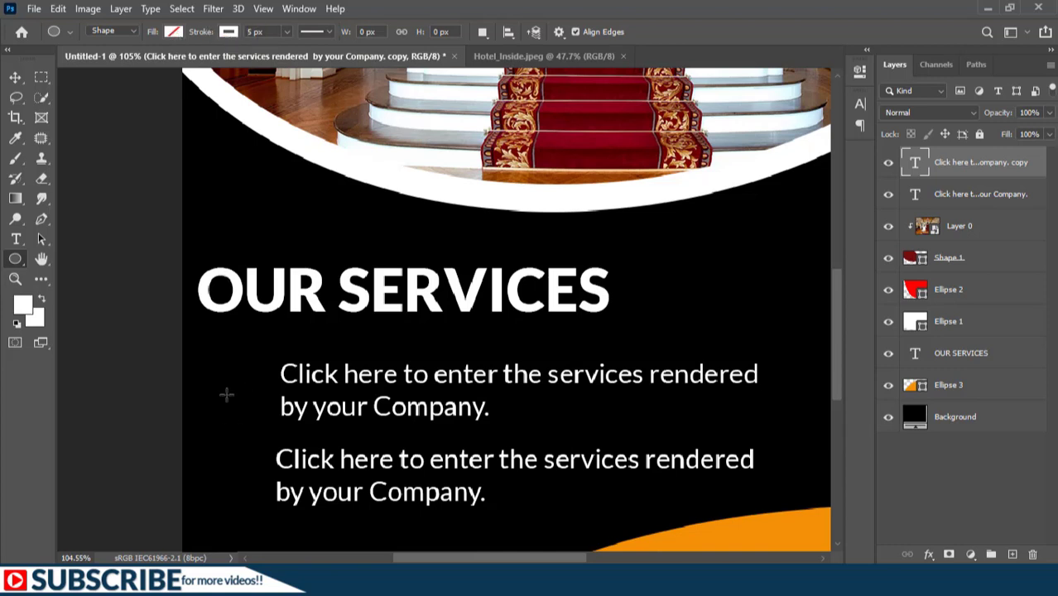
drag(213, 377, 254, 416)
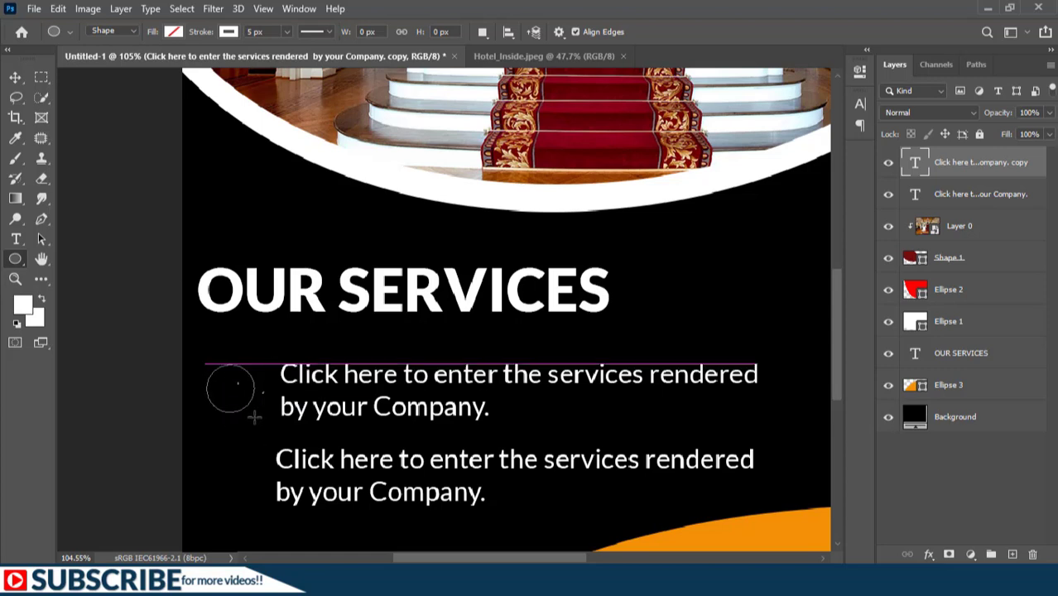
Step: Type a white number 1 inside the ring beside the first services sentence
click(16, 239)
click(16, 242)
click(981, 502)
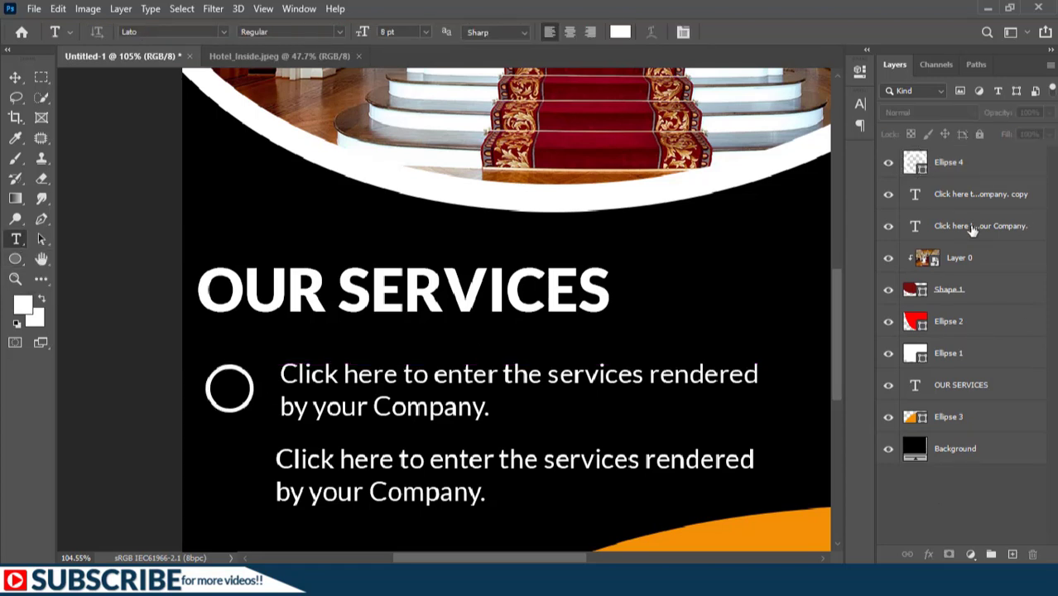
click(227, 391)
text(1)
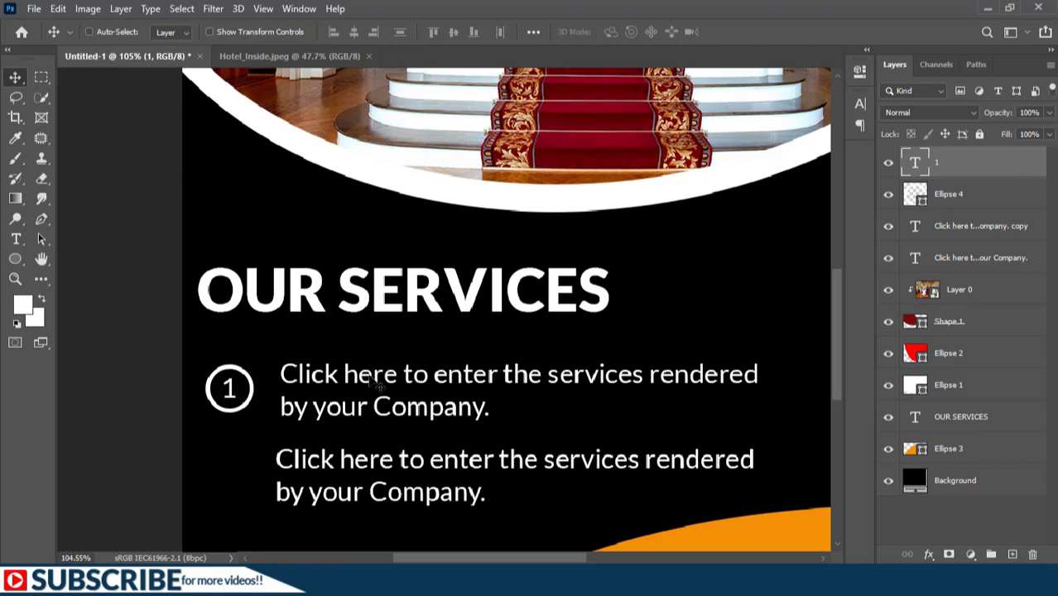
ctrl+click(256, 406)
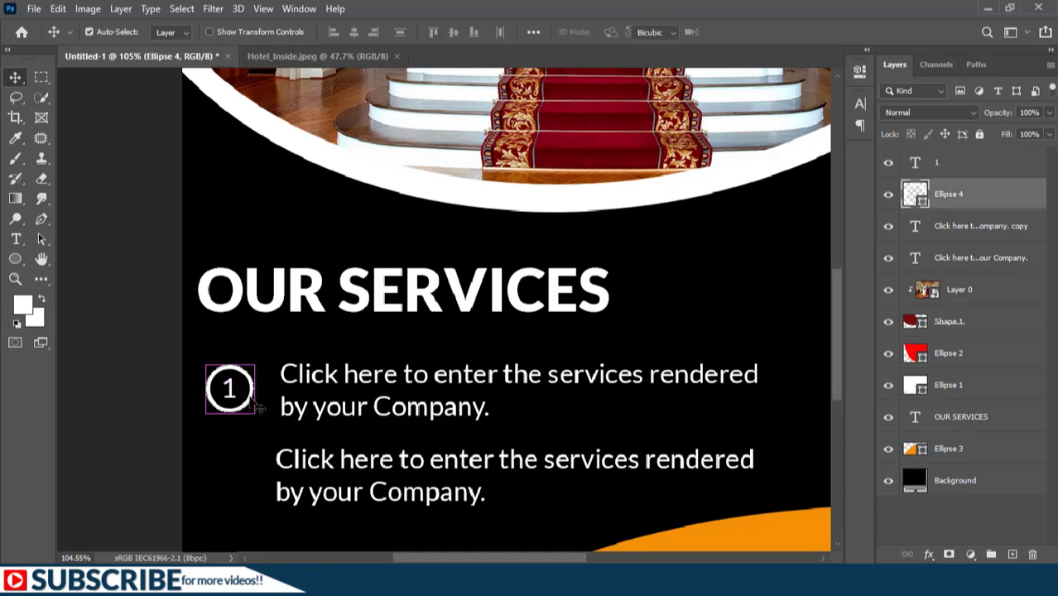
Step: Shrink the ring slightly, then duplicate the ring and its number and move the copy 110 px lower
key(ctrl+t)
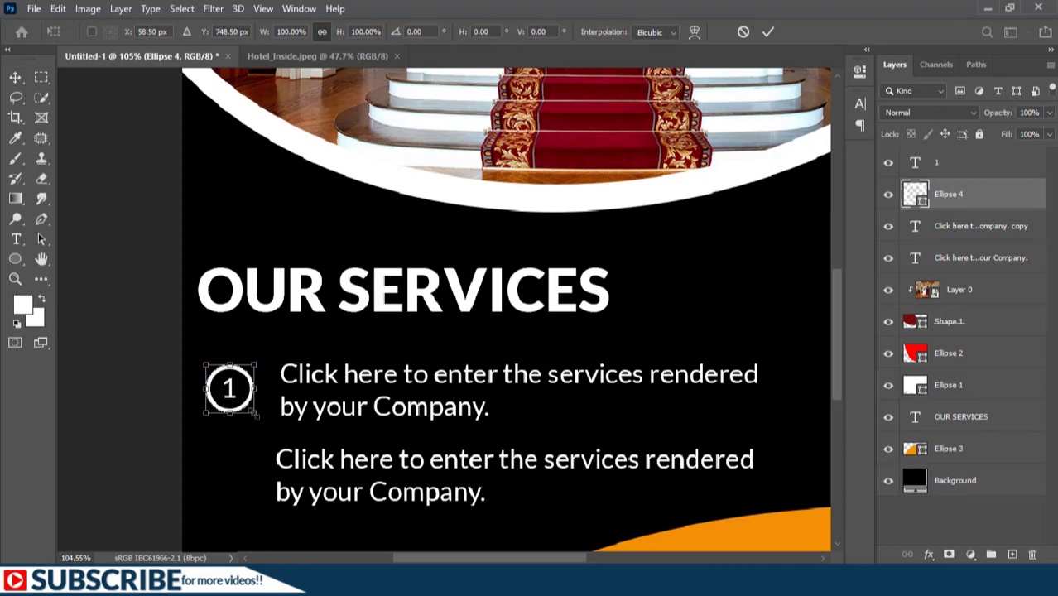
drag(254, 413, 251, 409)
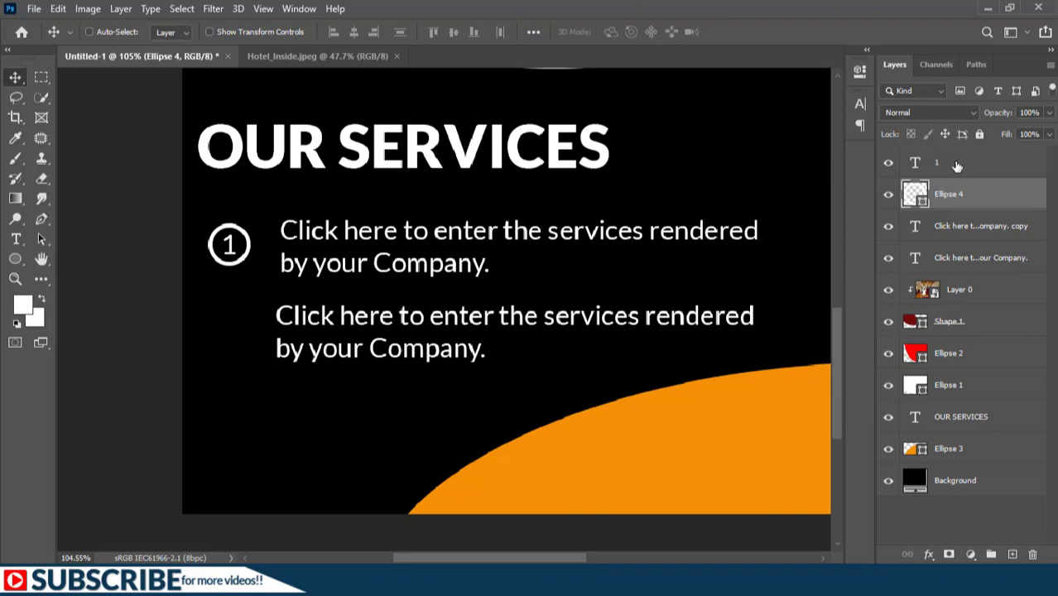
shift+click(956, 165)
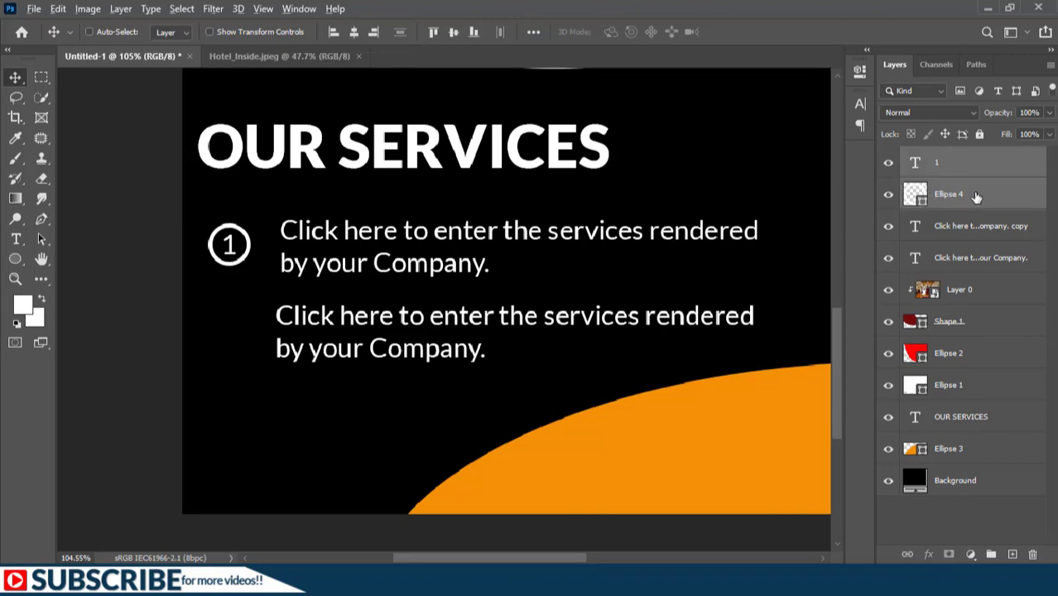
drag(973, 199, 998, 155)
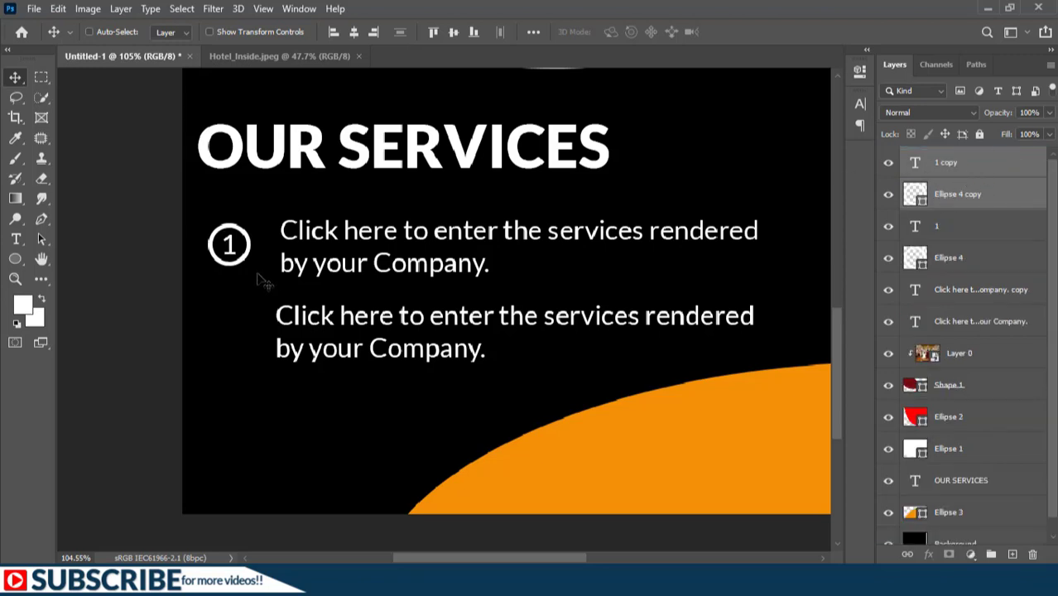
drag(256, 274, 257, 362)
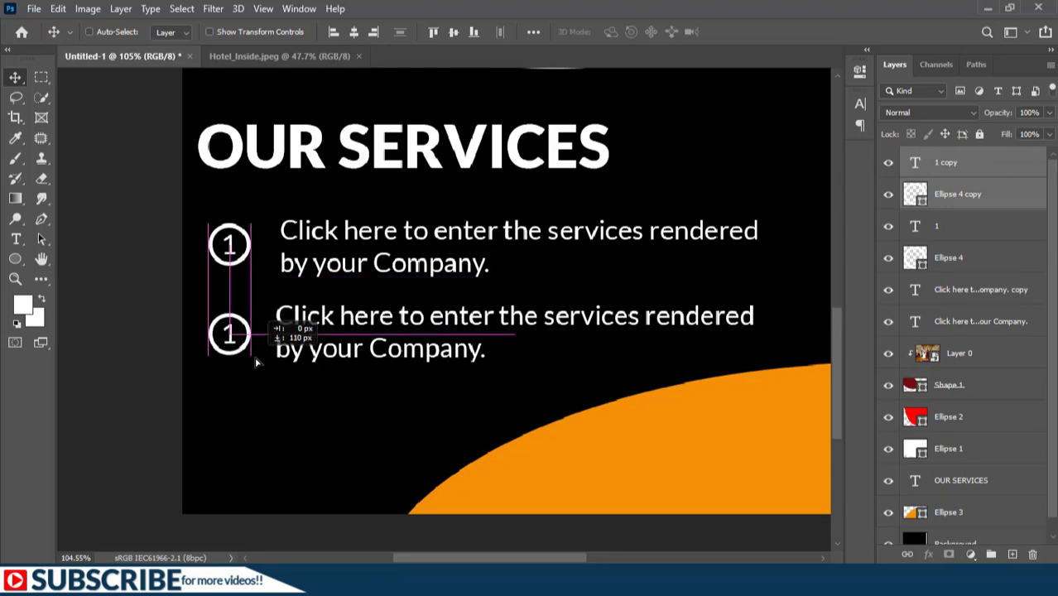
drag(257, 361, 255, 360)
Step: Change the copied ring's digit from 1 to 2
click(987, 166)
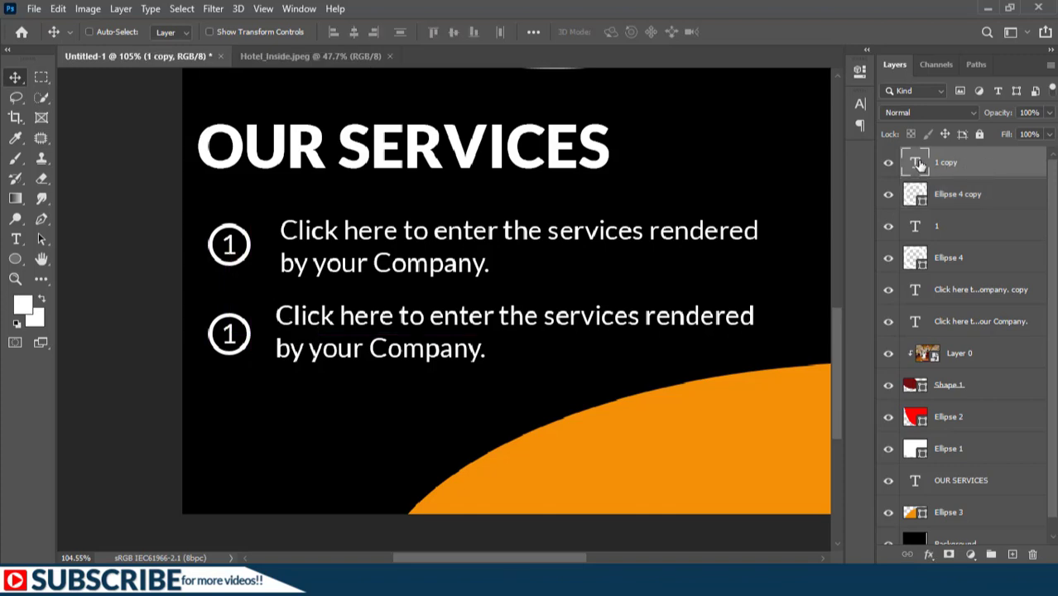
double_click(915, 163)
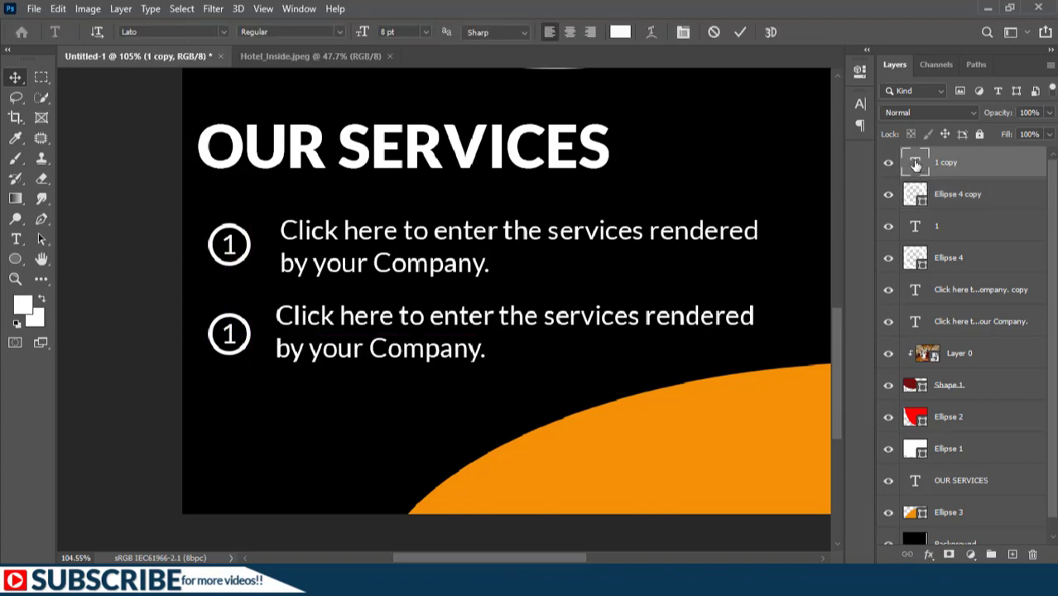
text(2)
key(ctrl+Return)
key(v)
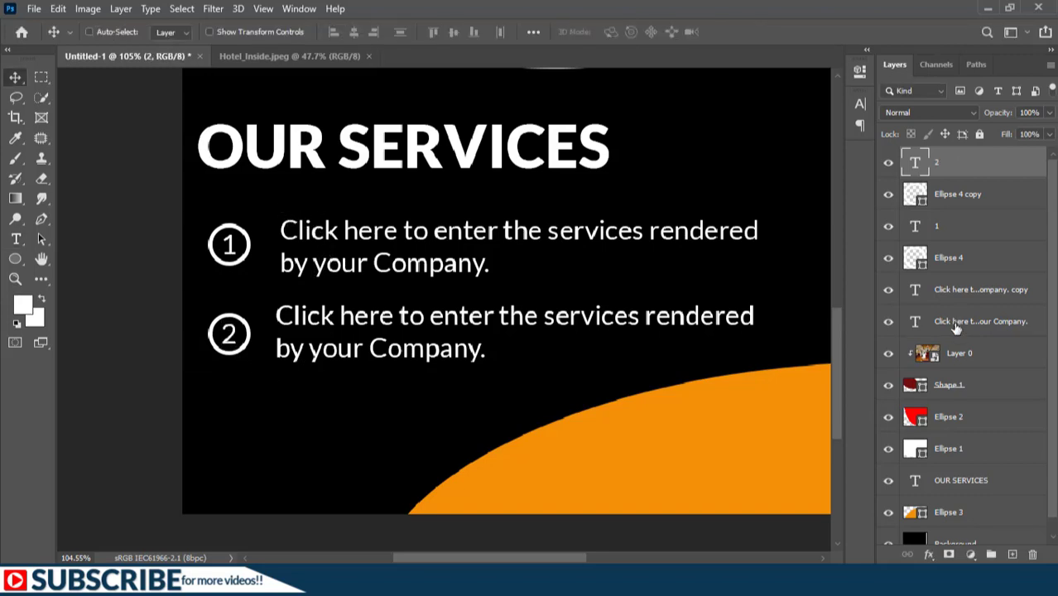
click(961, 323)
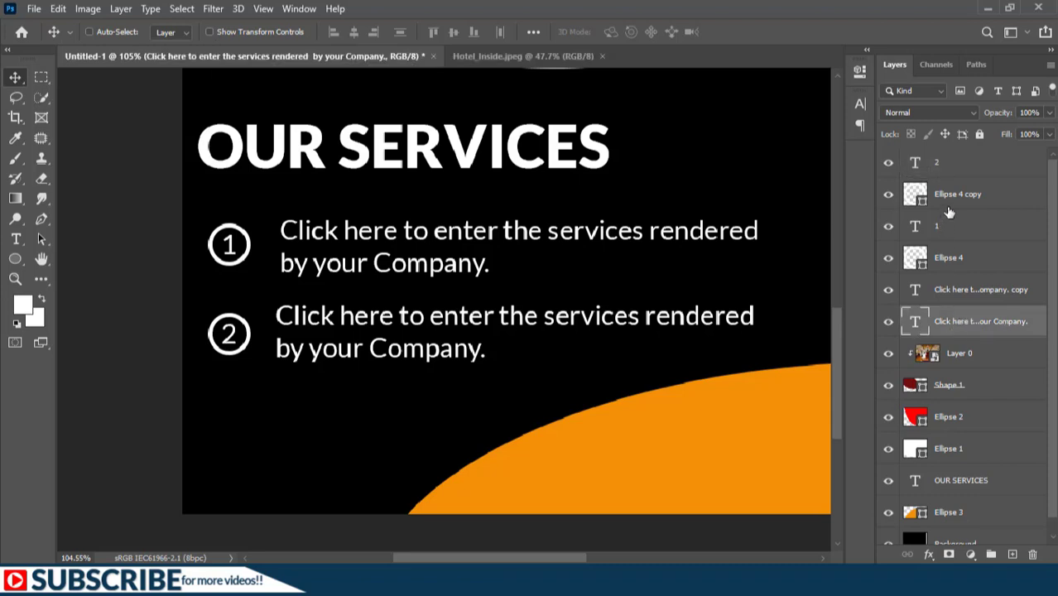
Step: Group the OUR SERVICES heading, both sentences and the numbered rings into a group named TEXT
shift+click(958, 163)
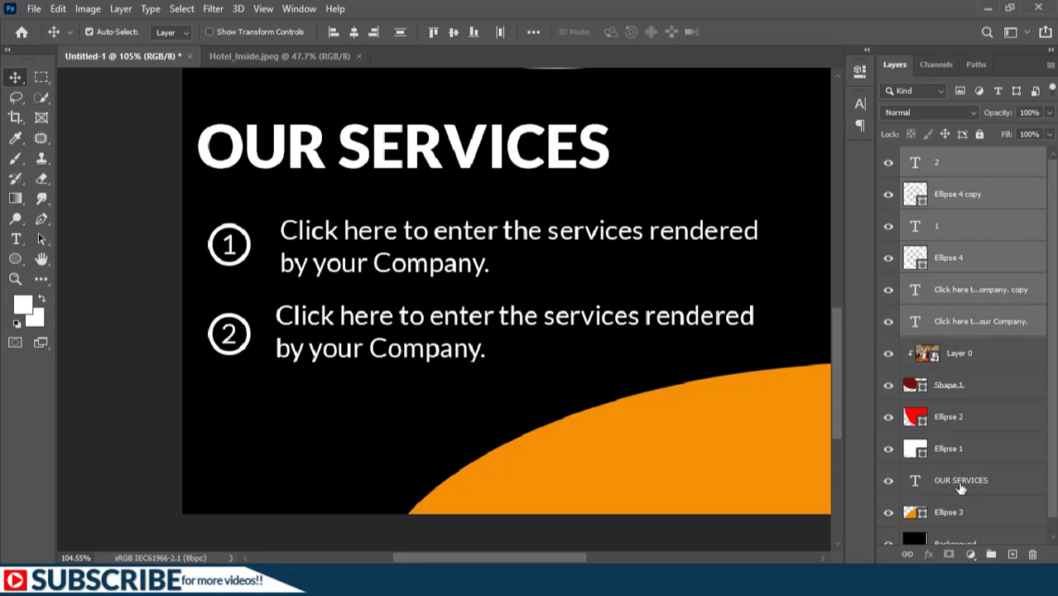
ctrl+click(965, 481)
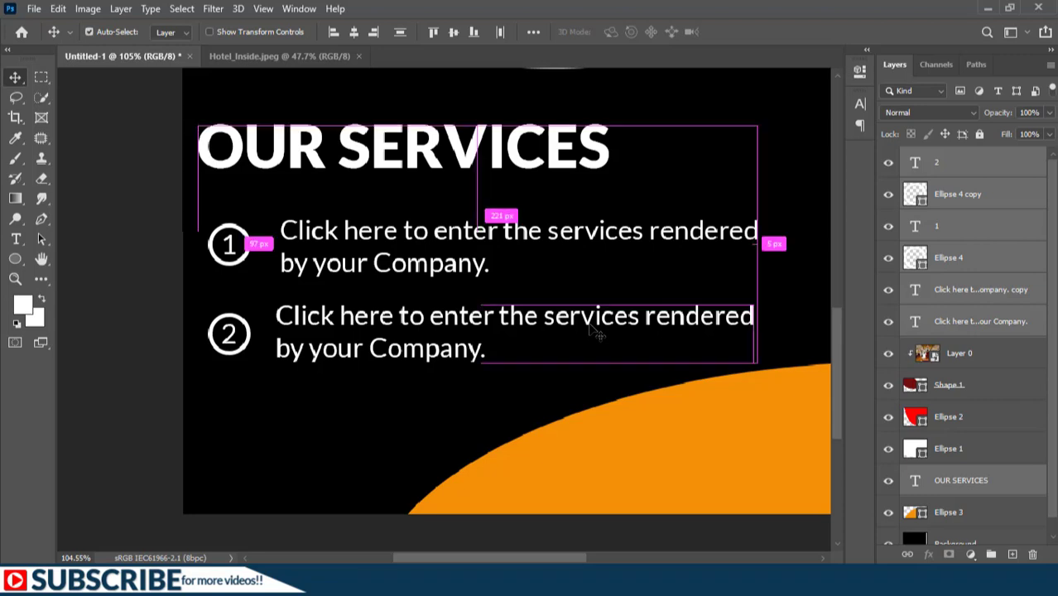
key(ctrl+g)
double_click(947, 156)
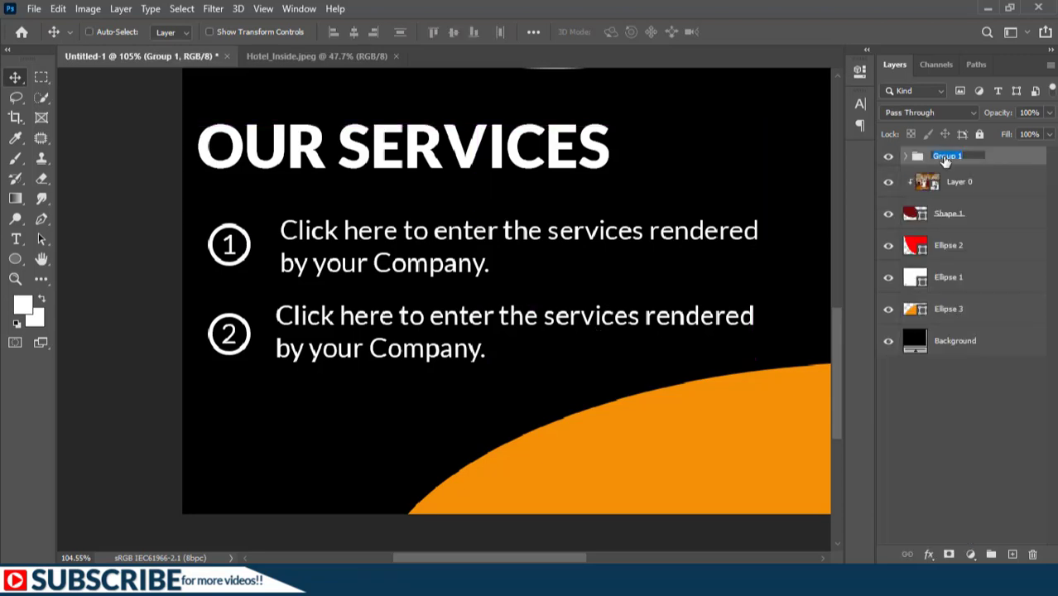
text(TEXT)
key(Return)
key(ctrl+0)
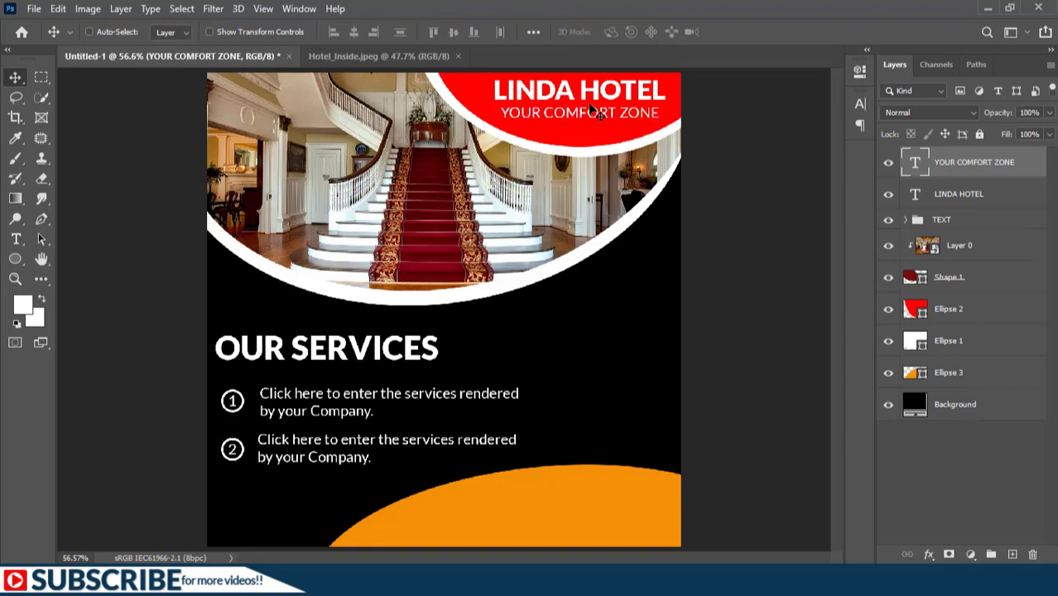
Step: Draw a thin white rectangle bar with no stroke just under LINDA HOTEL
click(14, 260)
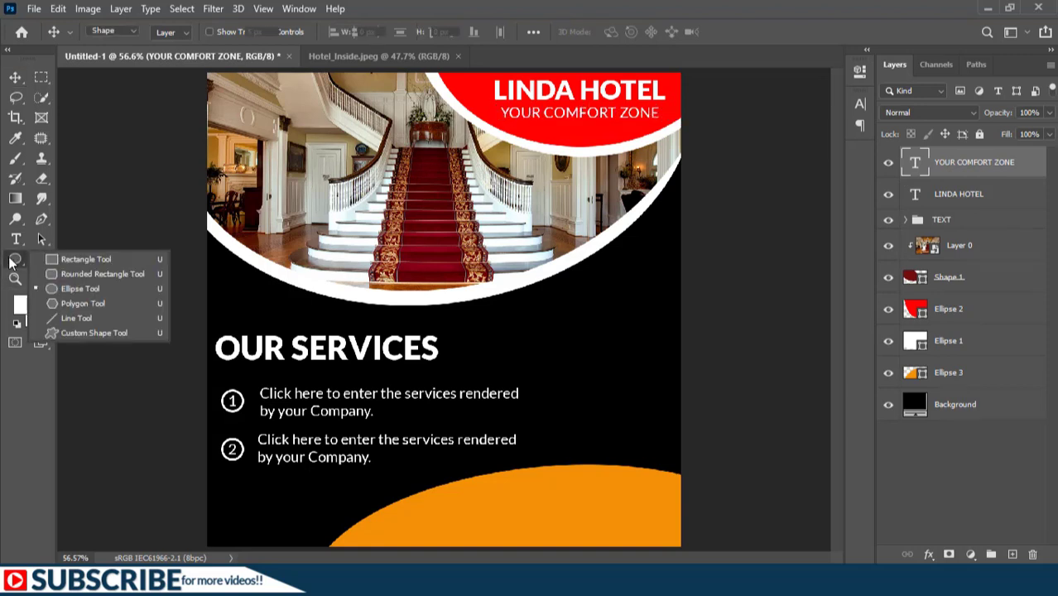
click(82, 259)
scroll(515, 102, up, 5)
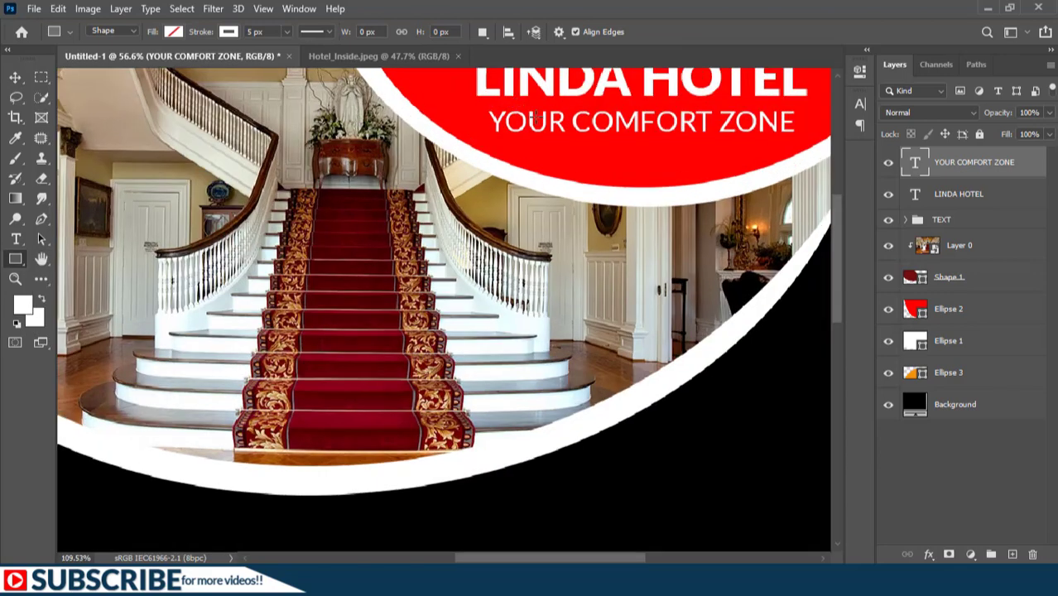
click(173, 31)
click(110, 62)
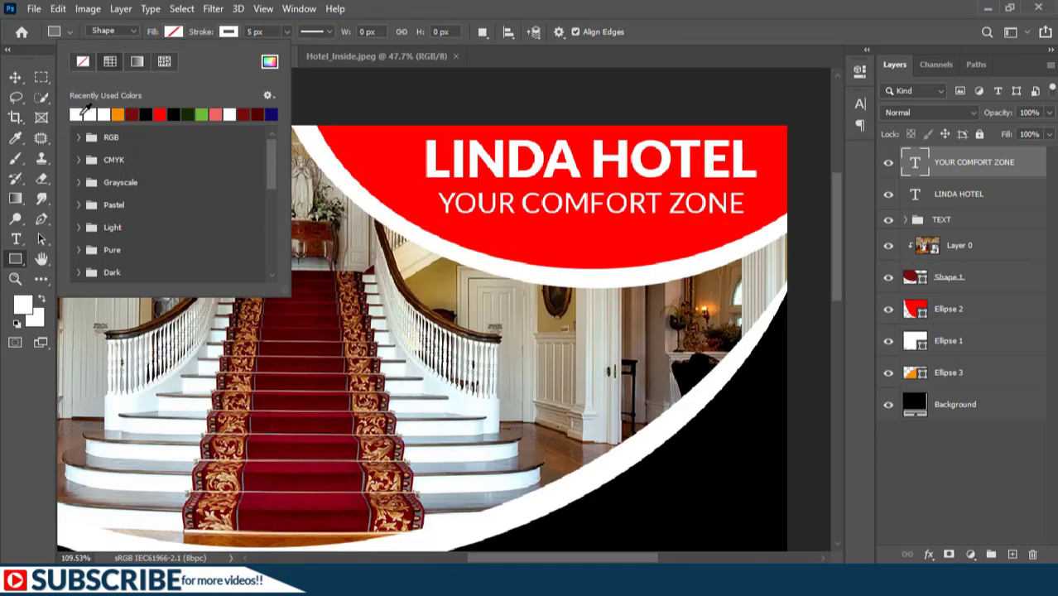
click(229, 31)
click(228, 32)
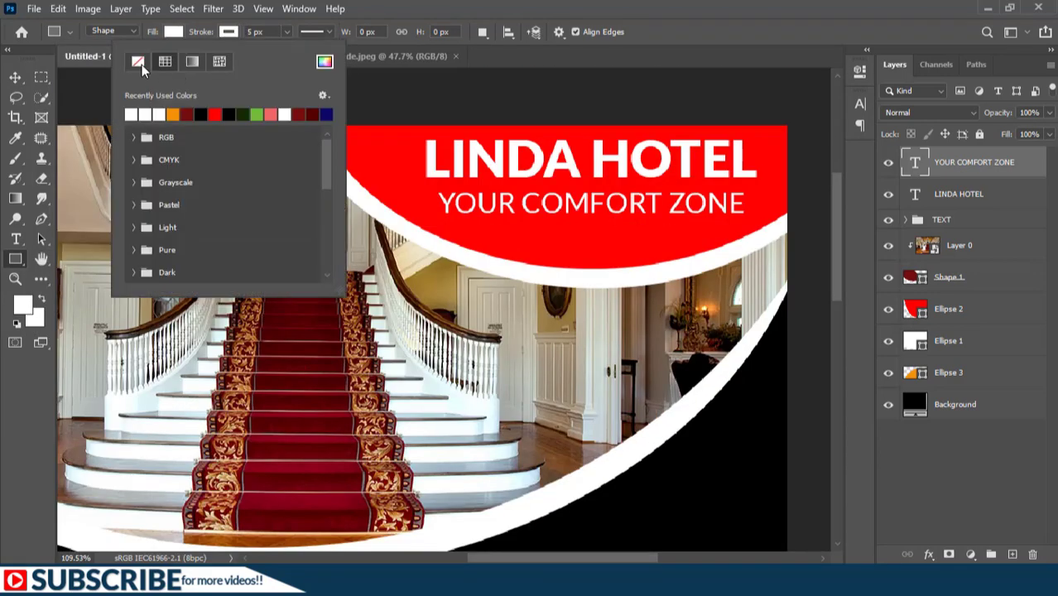
click(141, 64)
drag(424, 178, 764, 187)
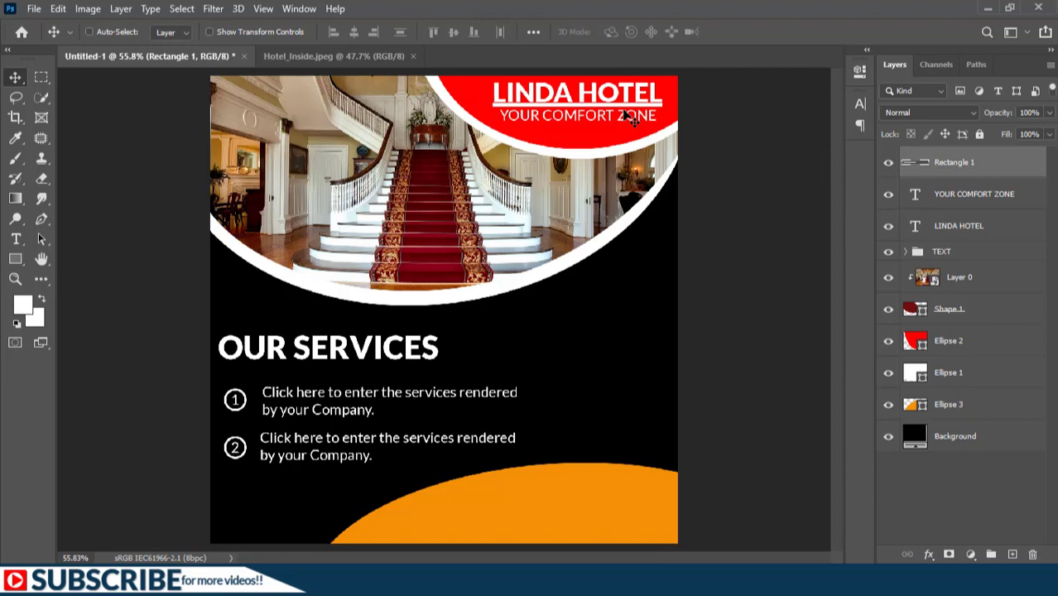
ctrl+click(630, 118)
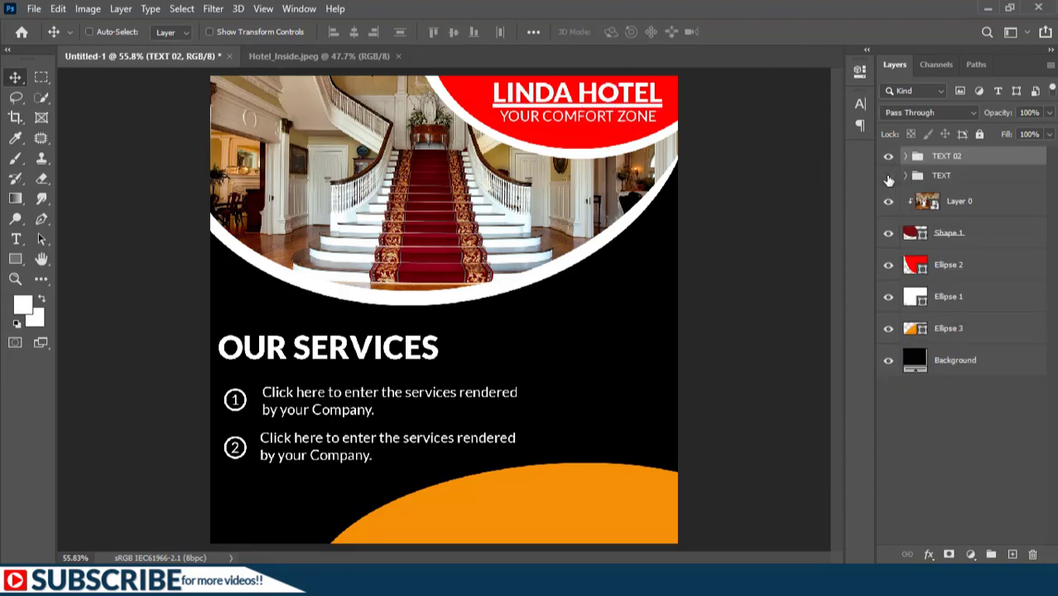
Step: Hide and re-show the services and title groups to check the layout
click(888, 175)
click(890, 158)
click(889, 174)
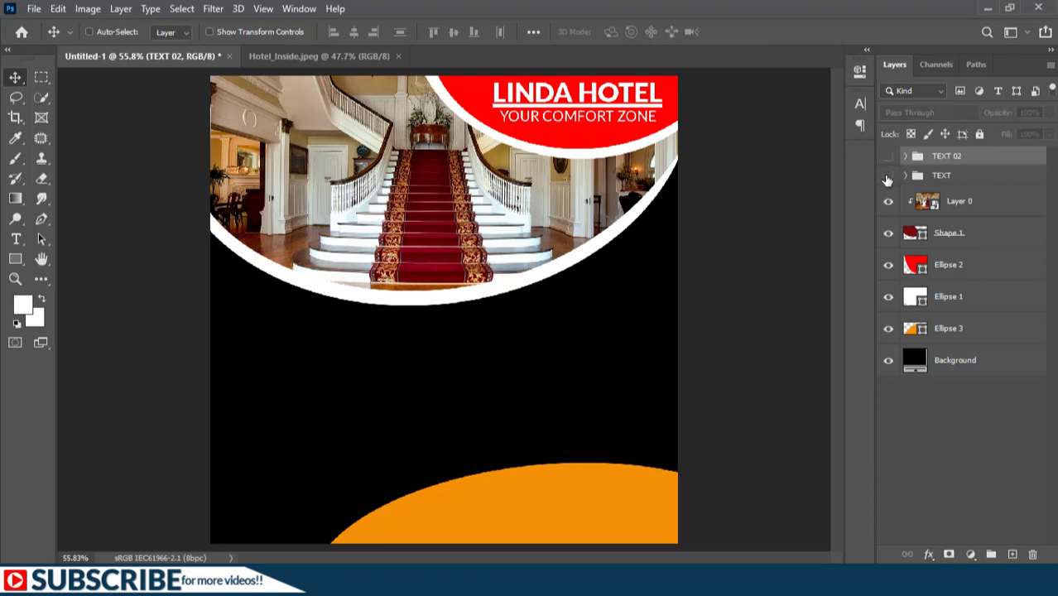
click(890, 158)
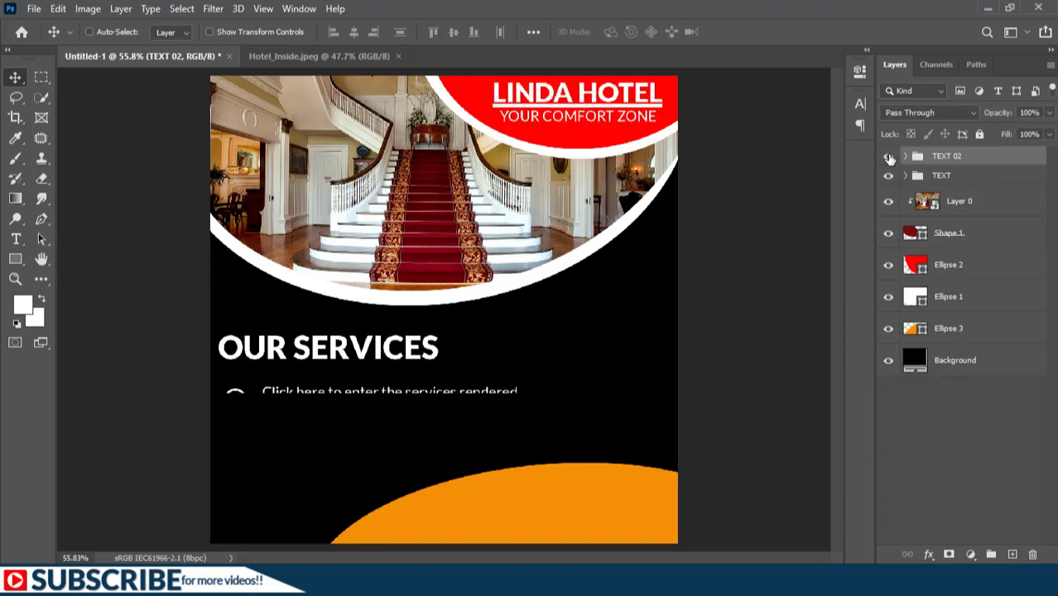
Step: Draw an orange rounded box right of the services and group its contact layers as Group 1
click(15, 261)
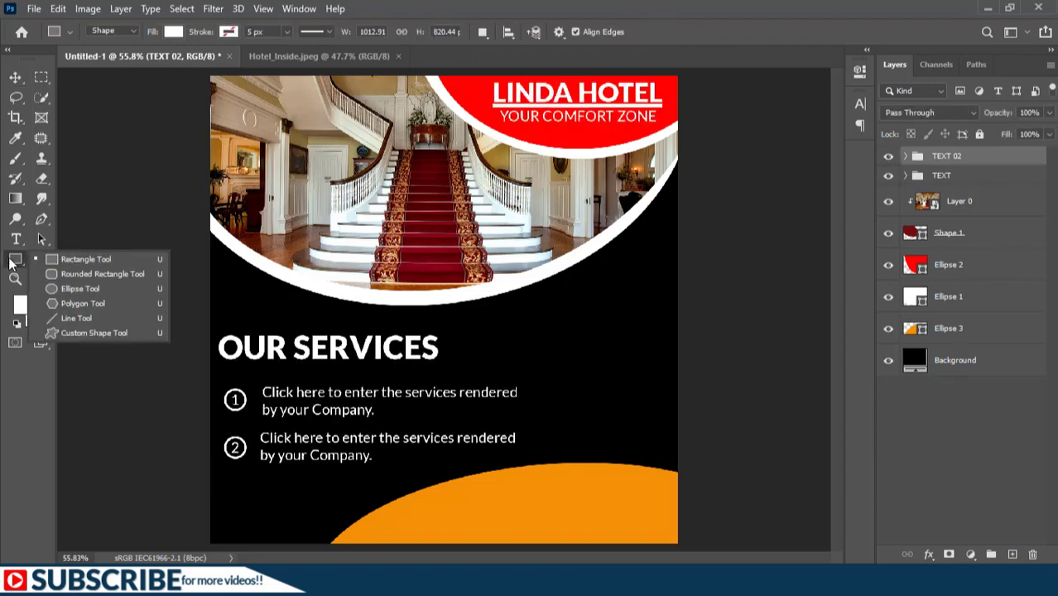
click(86, 275)
click(931, 474)
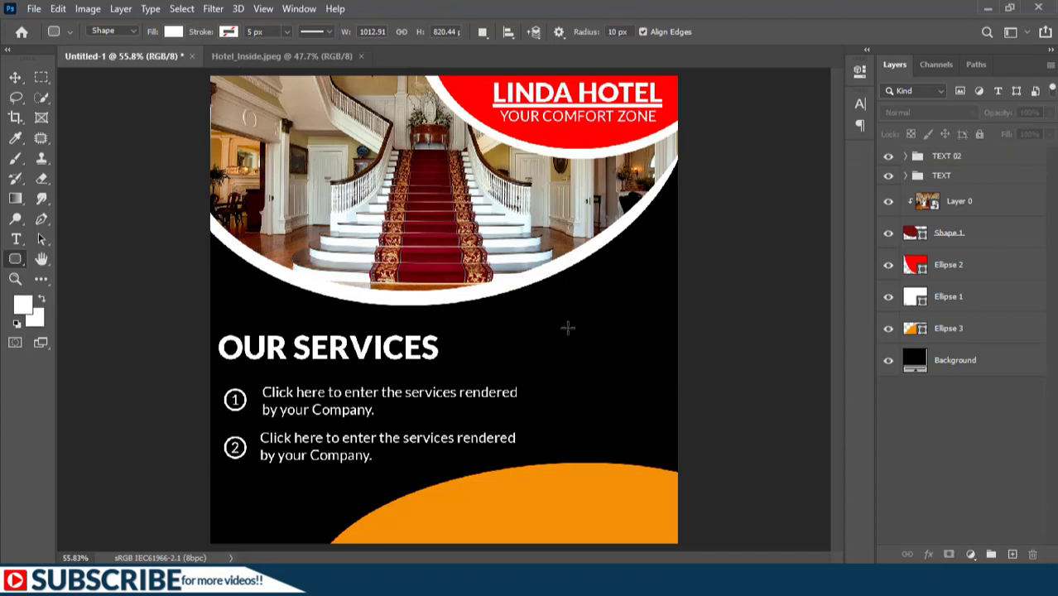
drag(569, 337, 657, 419)
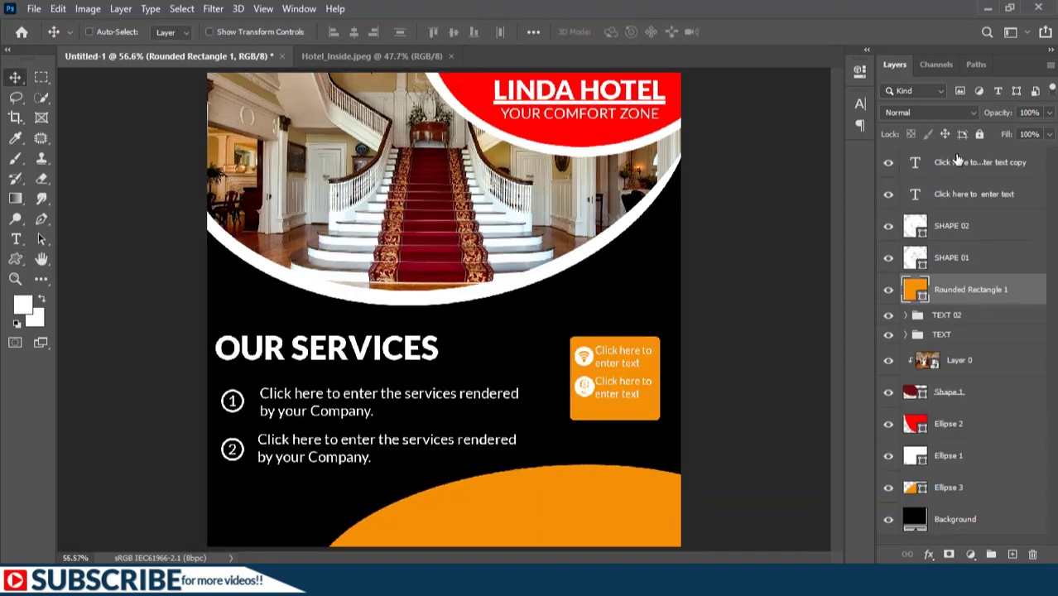
shift+click(954, 162)
key(ctrl+g)
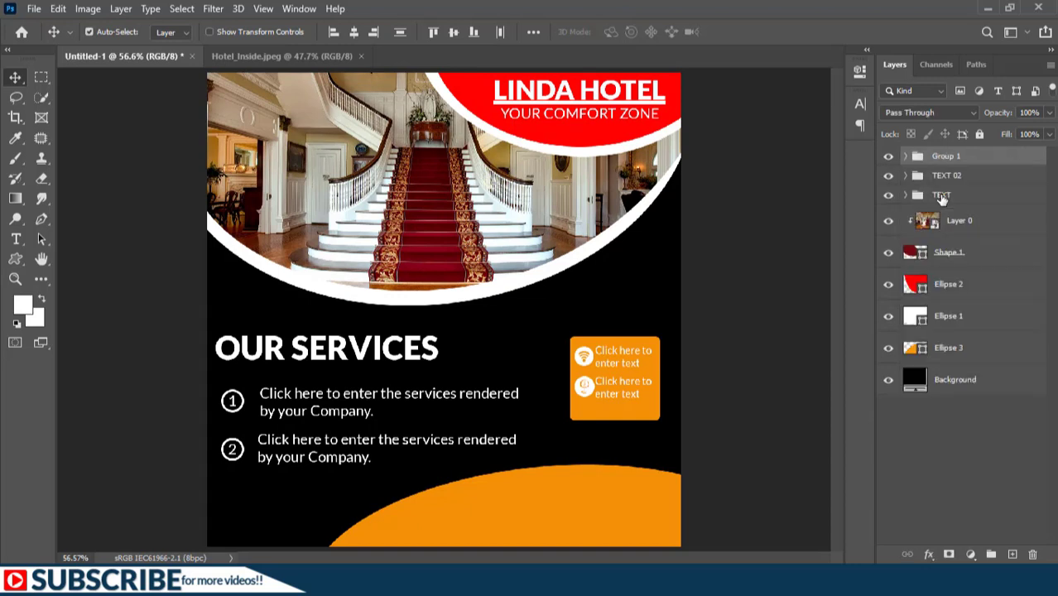
Step: Rename the contact-box group CLICK HERE and start a text line below the footer's social icons
double_click(947, 156)
text(GRO)
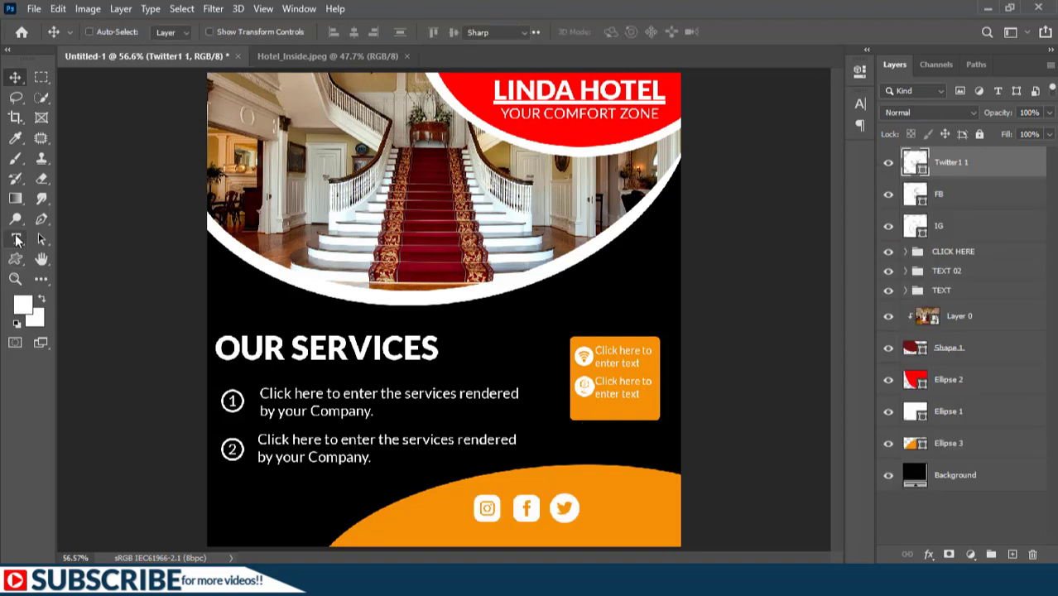
right_click(16, 239)
click(71, 239)
click(455, 535)
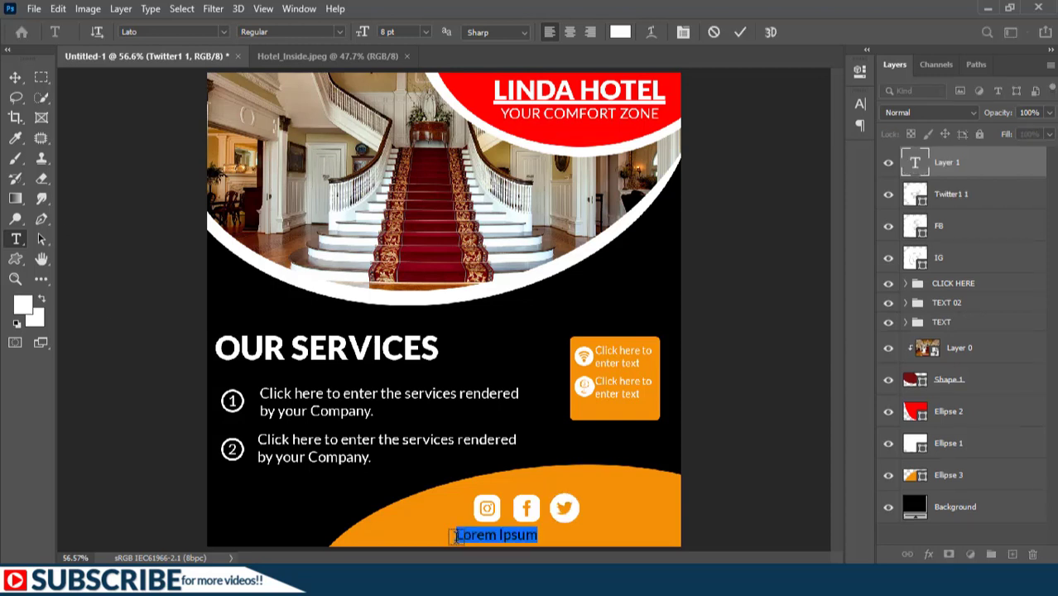
text(WWW.YOURSITE.COM)
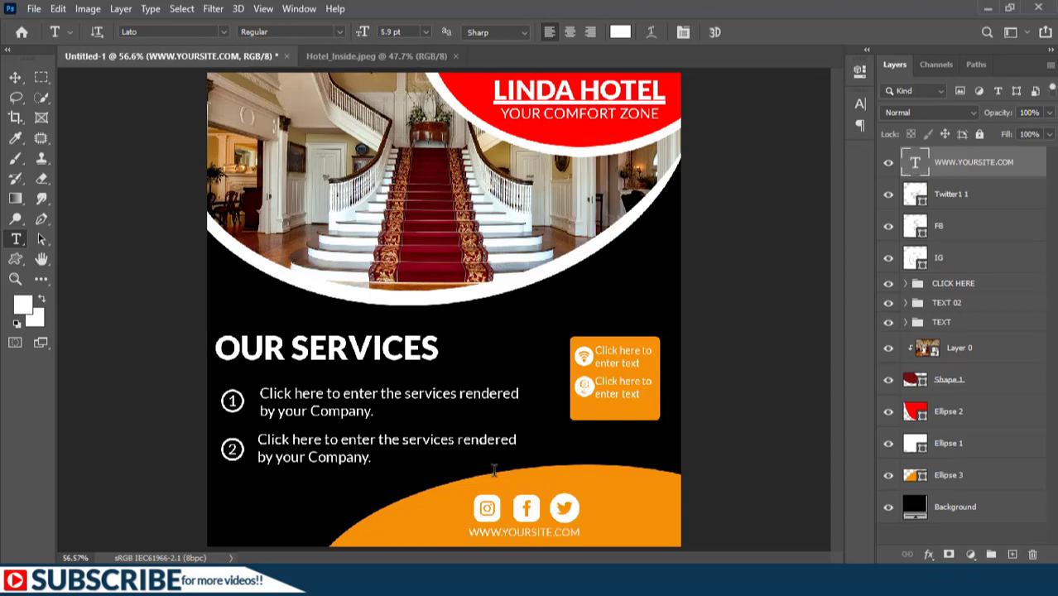
shift+click(963, 261)
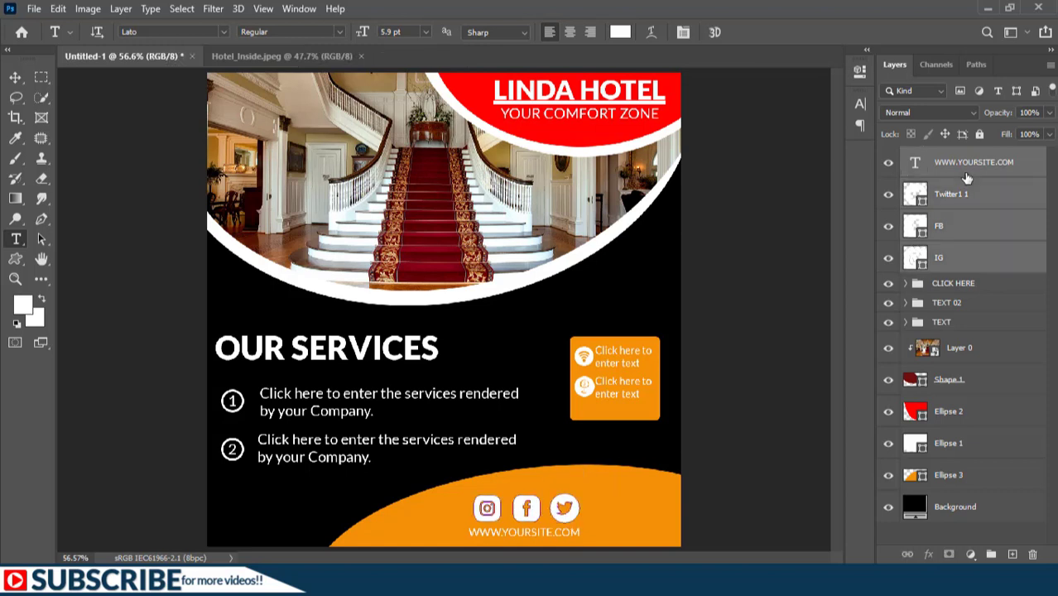
key(ctrl+g)
double_click(946, 156)
text(SOCIA)
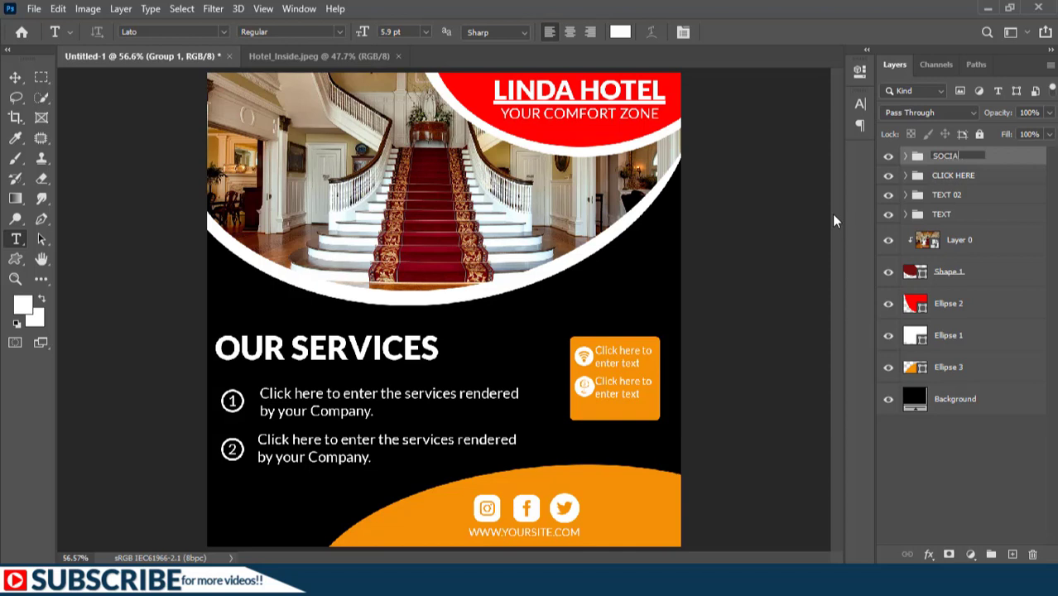
text(L ICONS)
key(Return)
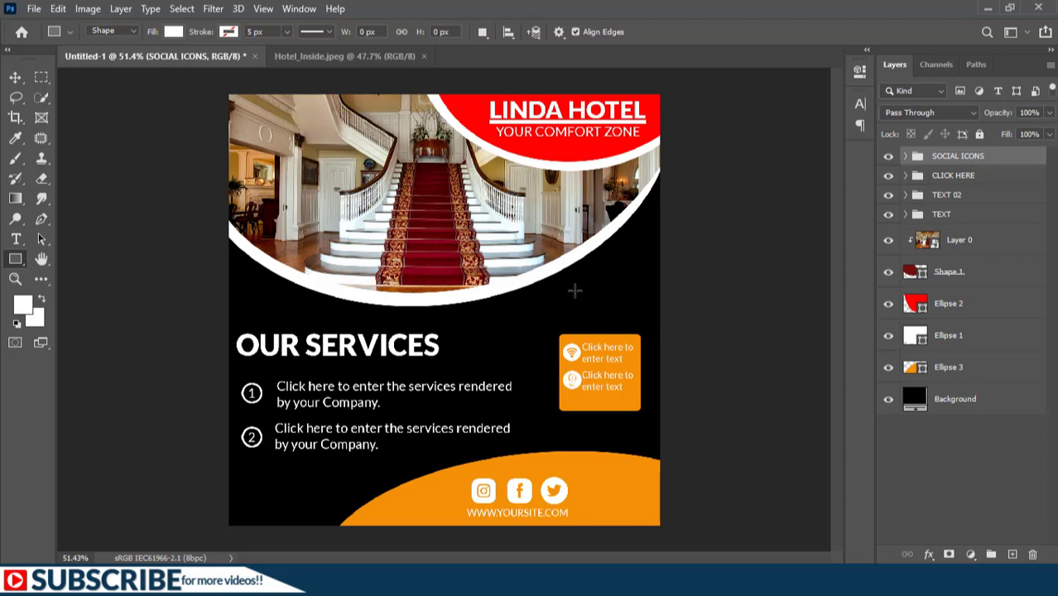
click(15, 77)
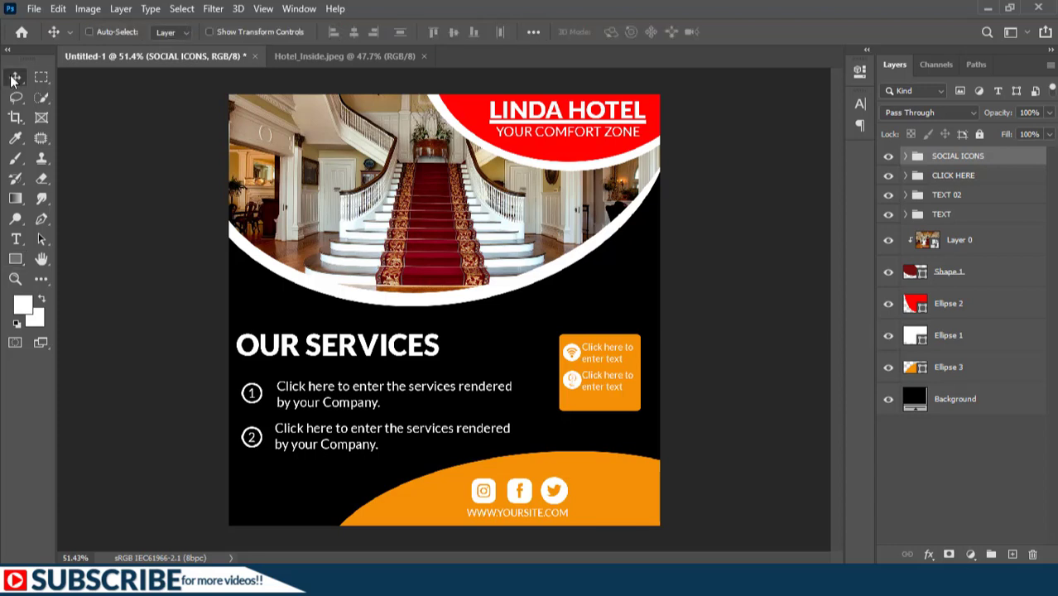
ctrl+click(619, 484)
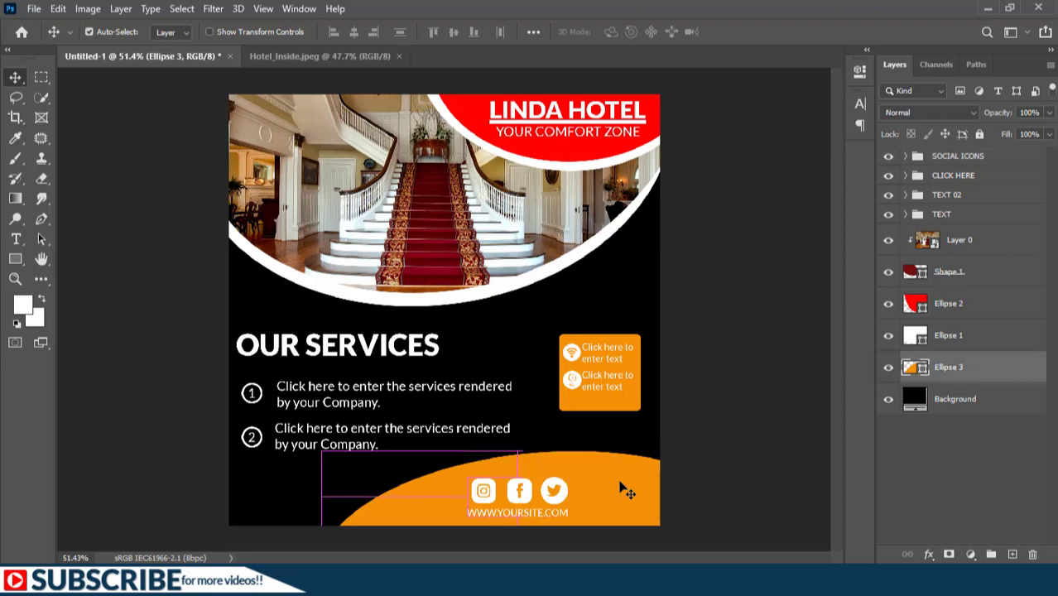
Step: Switch the footer shape Ellipse 3's fill to an orange linear gradient
click(41, 240)
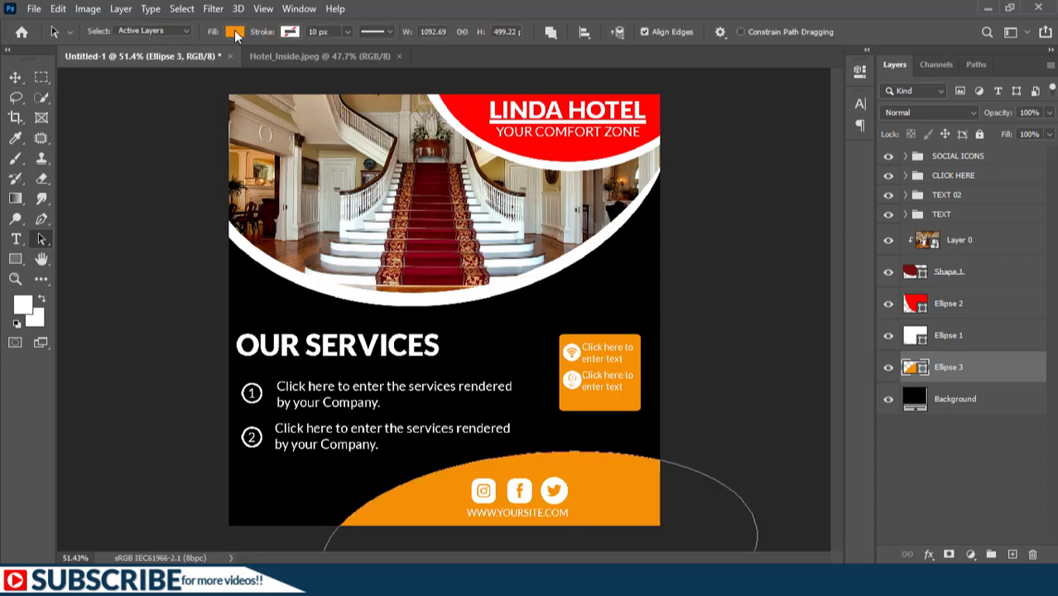
click(235, 32)
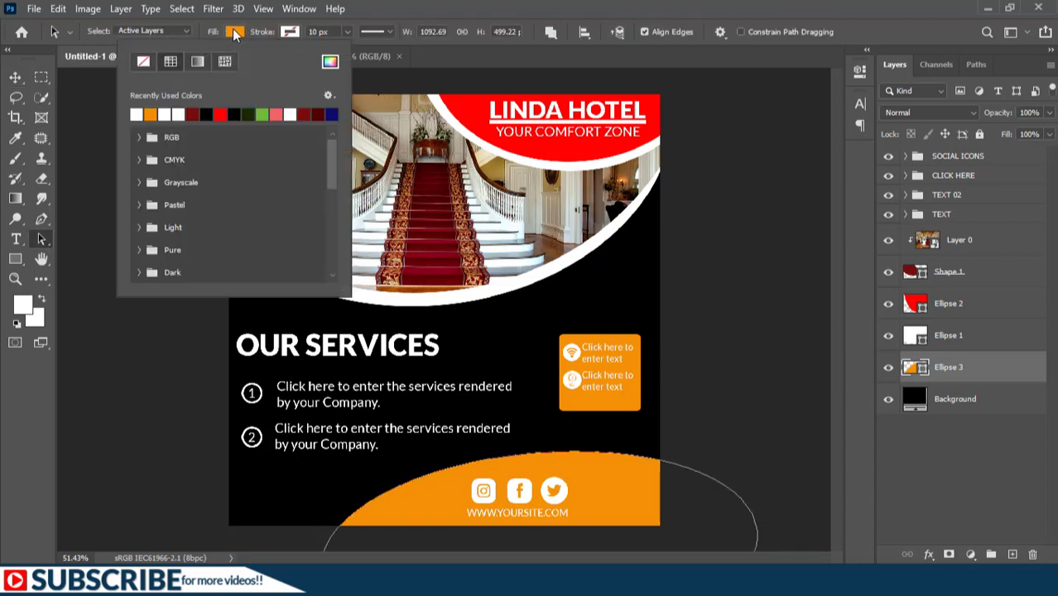
click(198, 63)
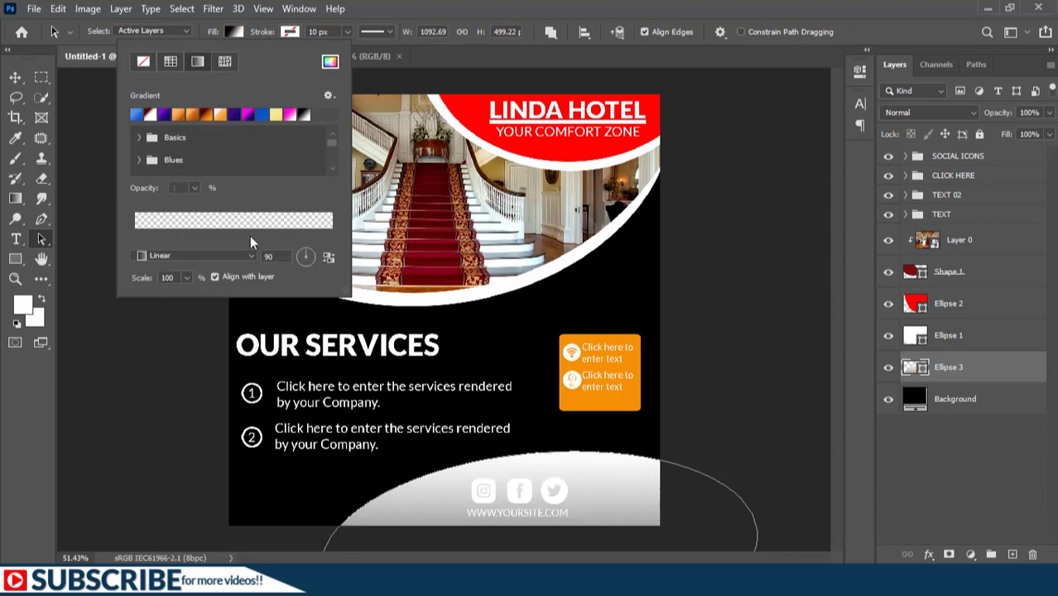
click(191, 121)
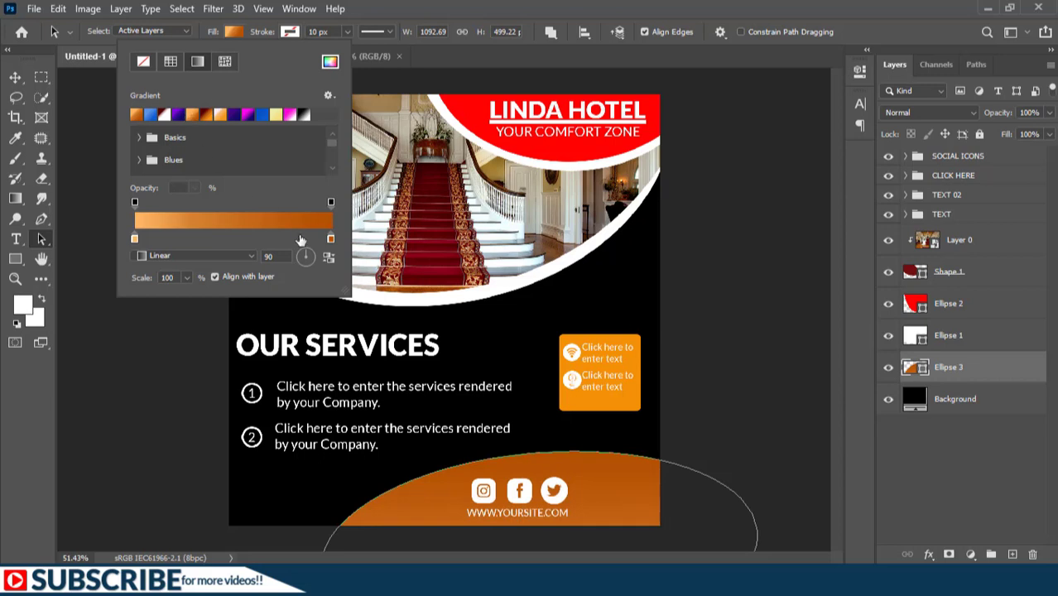
click(235, 221)
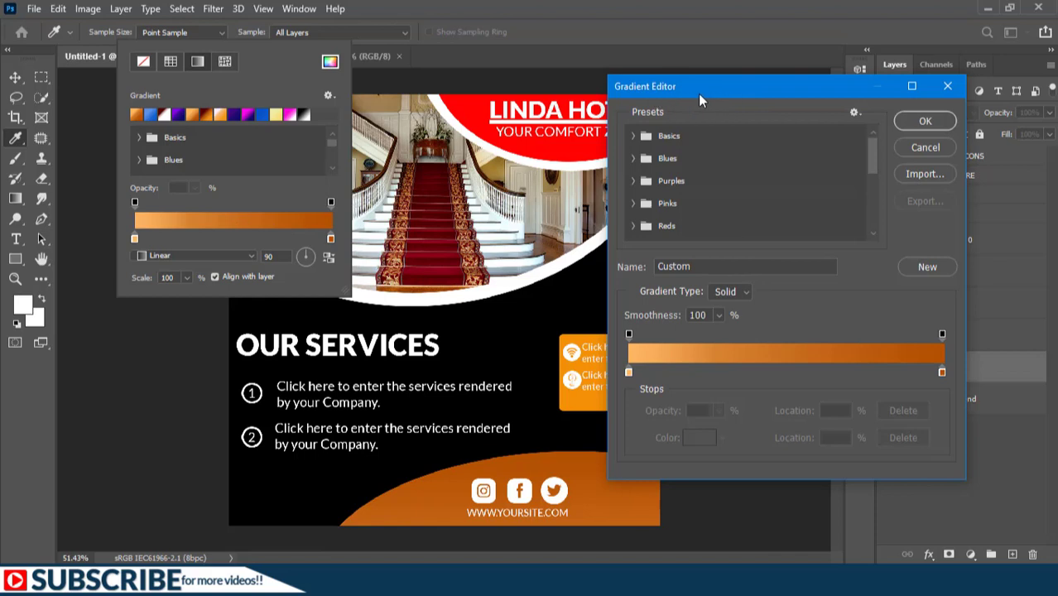
drag(698, 92, 698, 62)
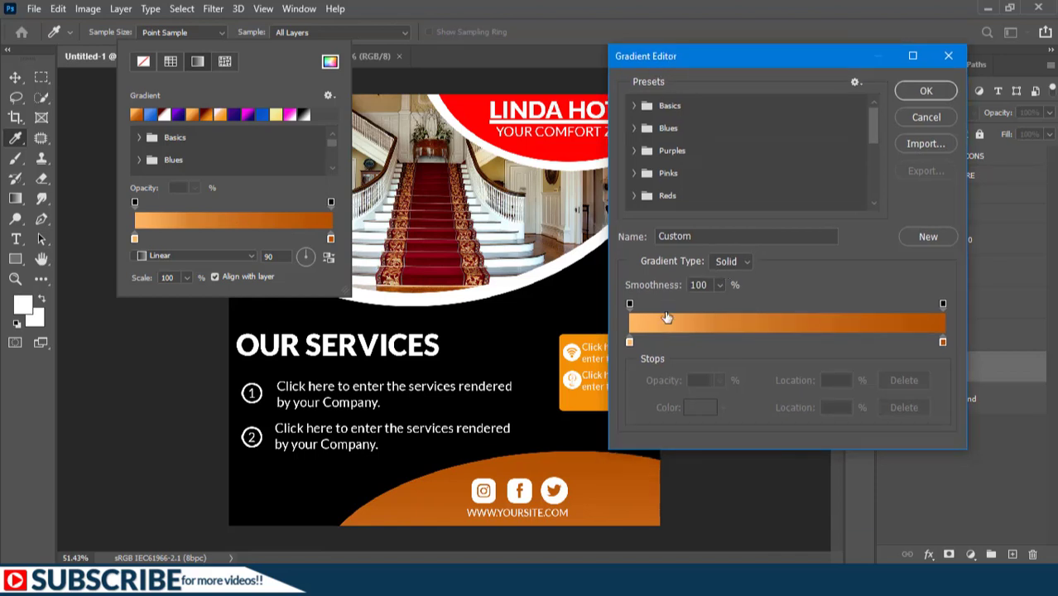
Step: Set the gradient's left colour stop to a lighter orange
click(630, 341)
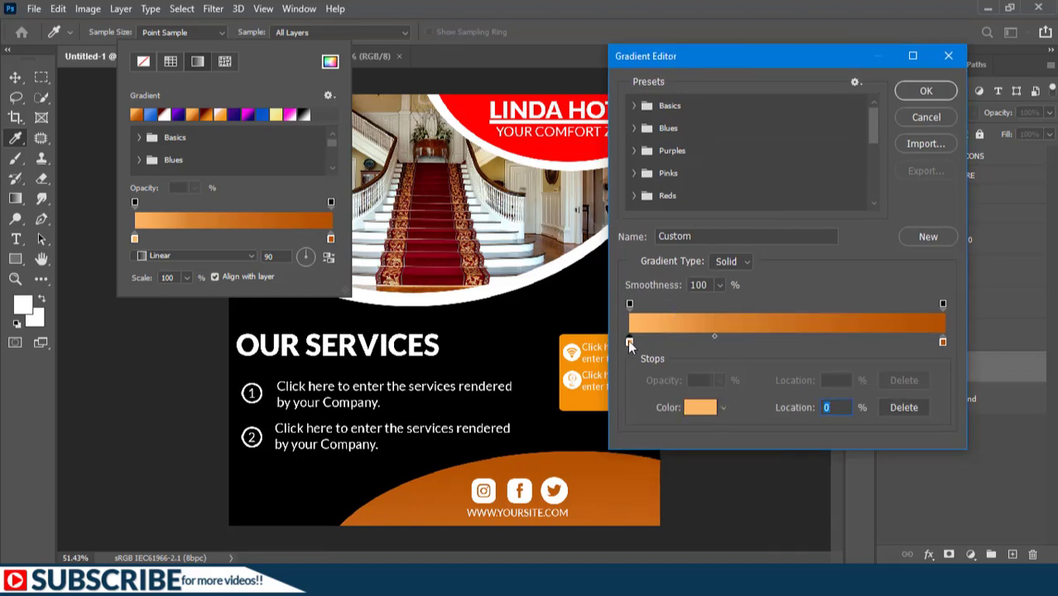
click(700, 409)
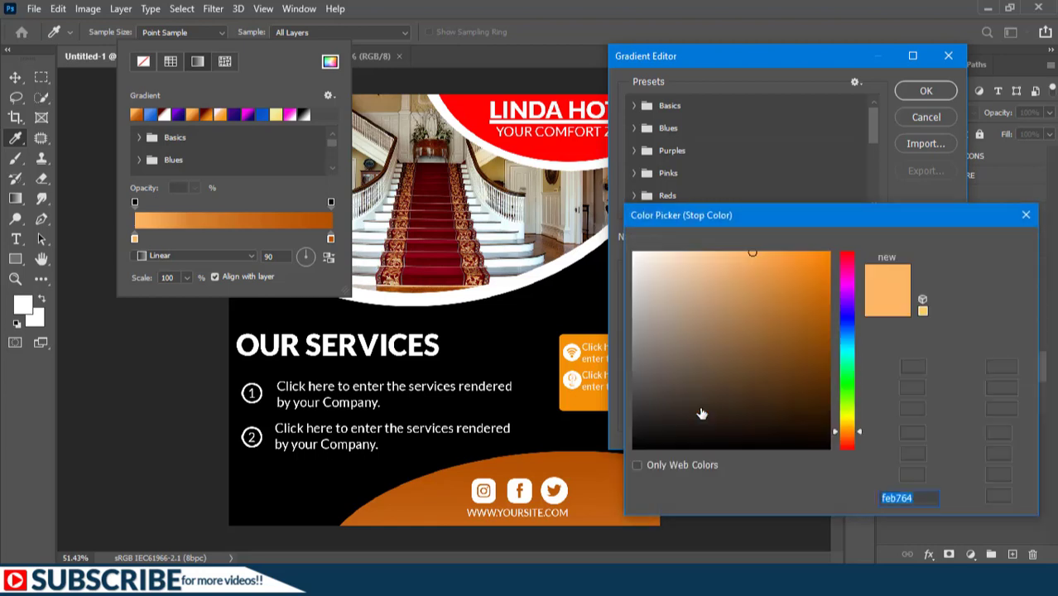
click(987, 246)
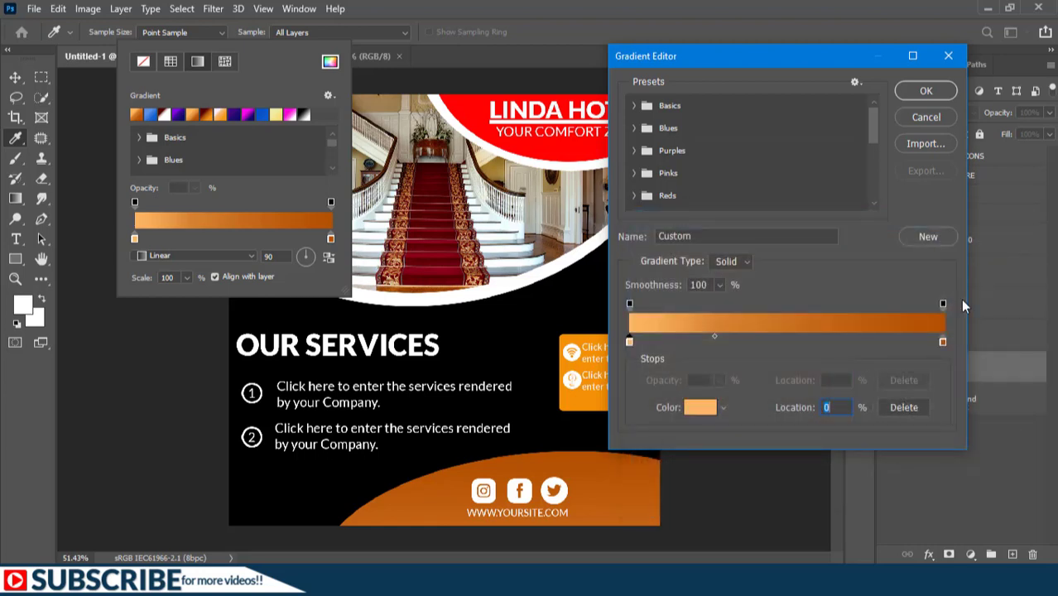
click(942, 342)
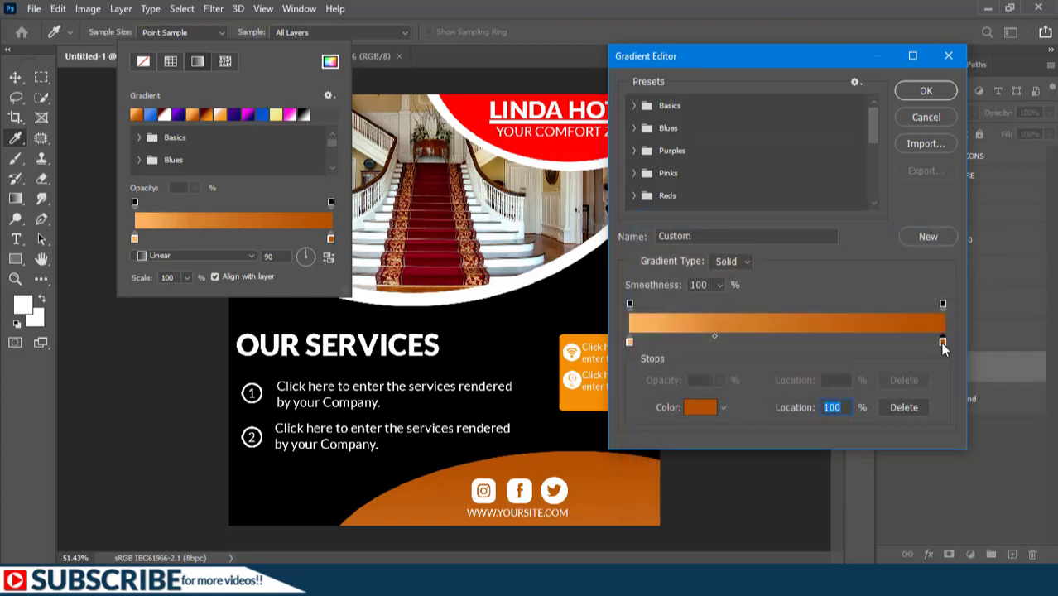
click(630, 341)
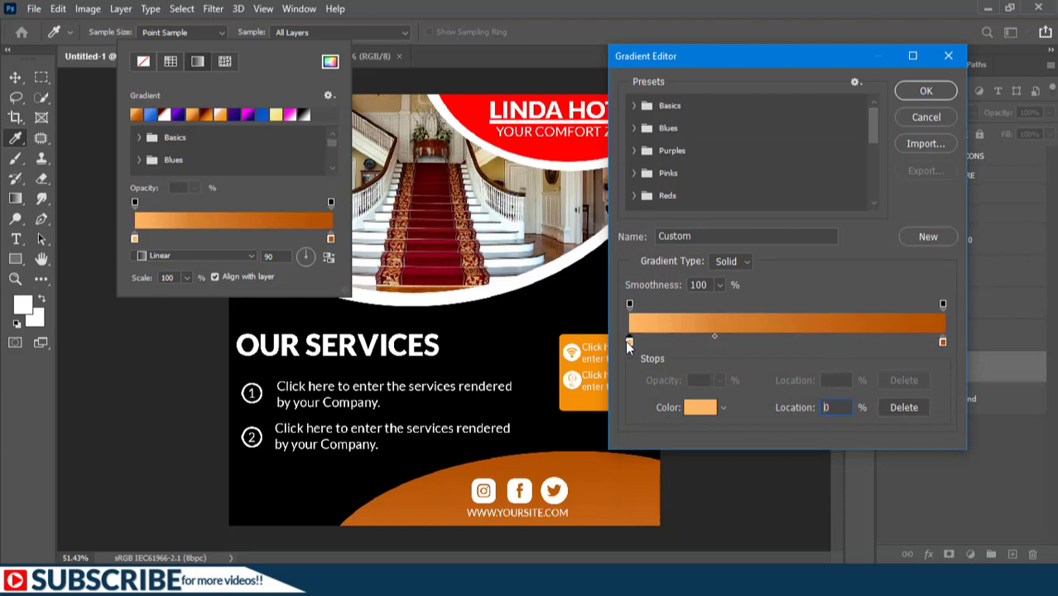
click(694, 409)
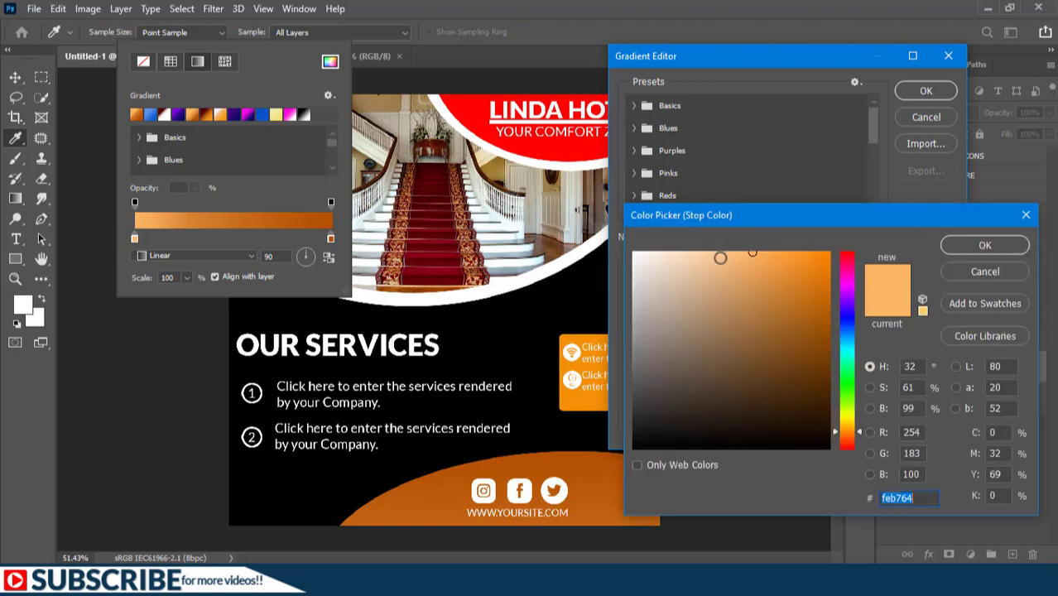
click(722, 255)
key(Return)
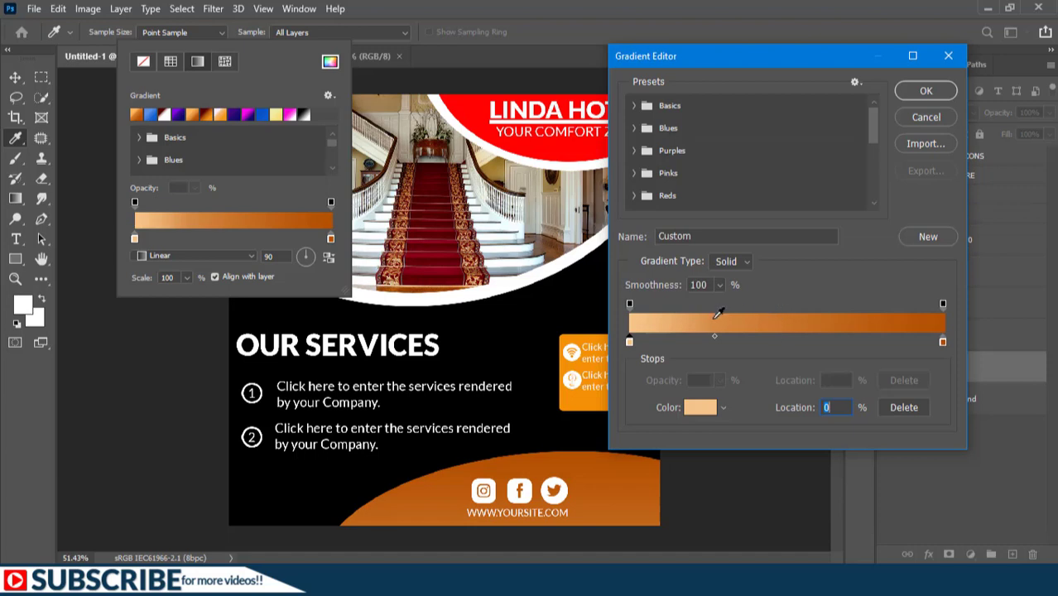
Step: Name the gradient GRAD, save it as a new preset, and apply it
drag(705, 236, 632, 235)
text(GRAD)
click(926, 239)
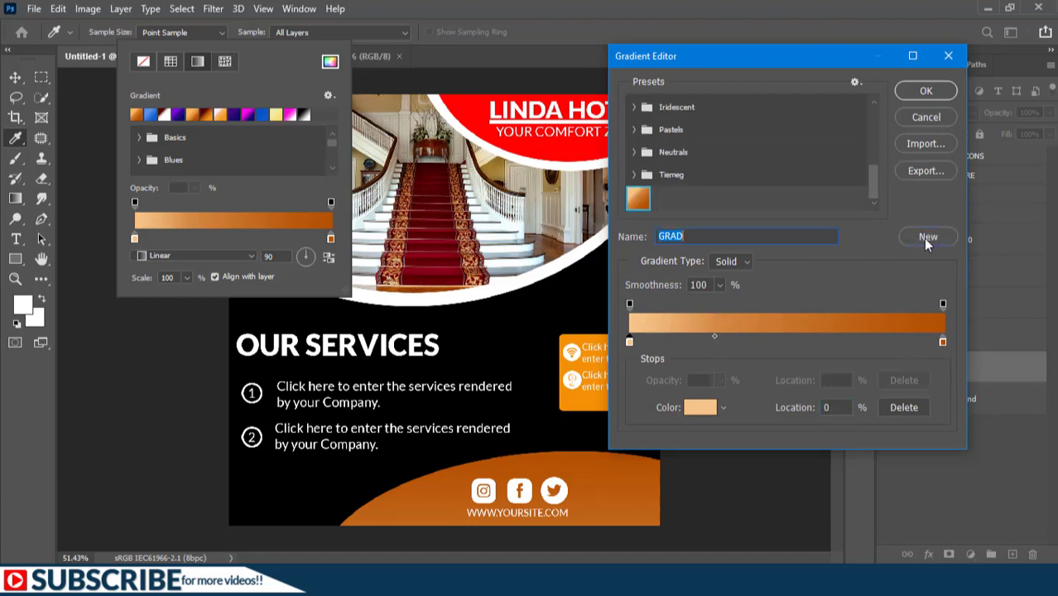
click(926, 90)
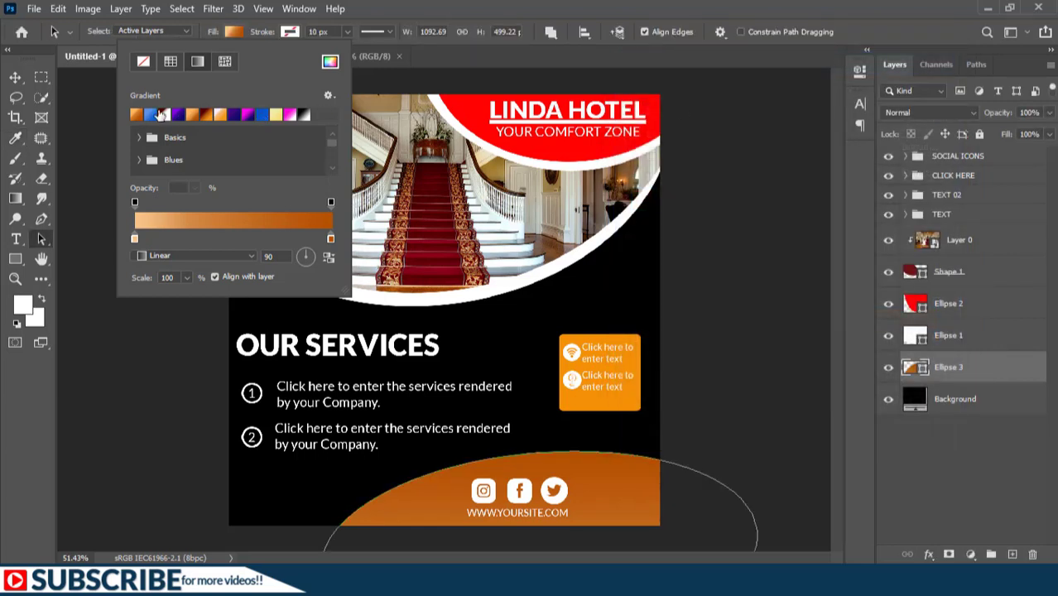
key(Return)
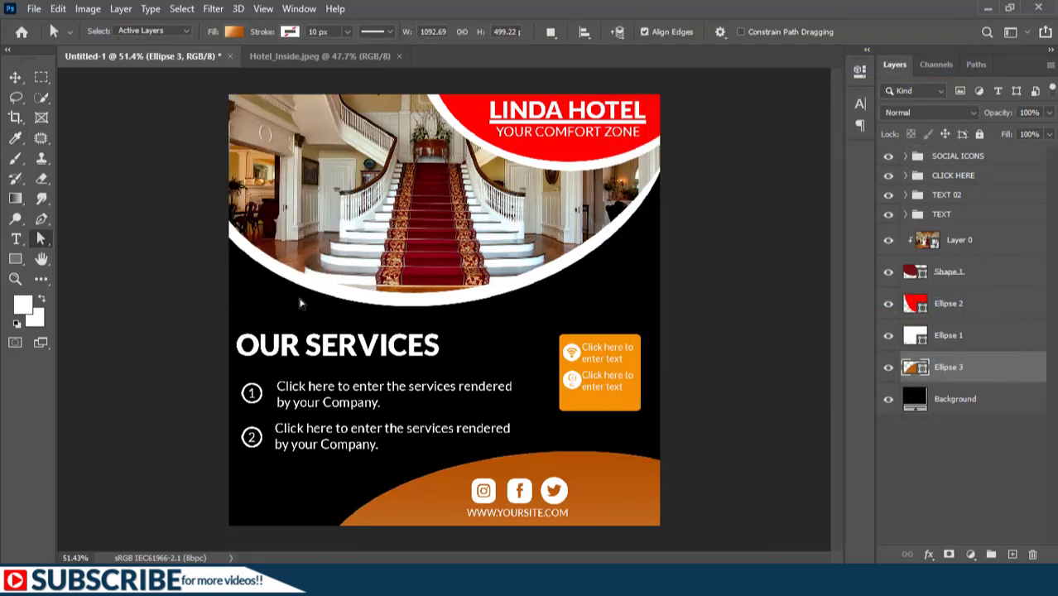
Step: Replace the contact box's flat fill with the orange gradient preset
key(v)
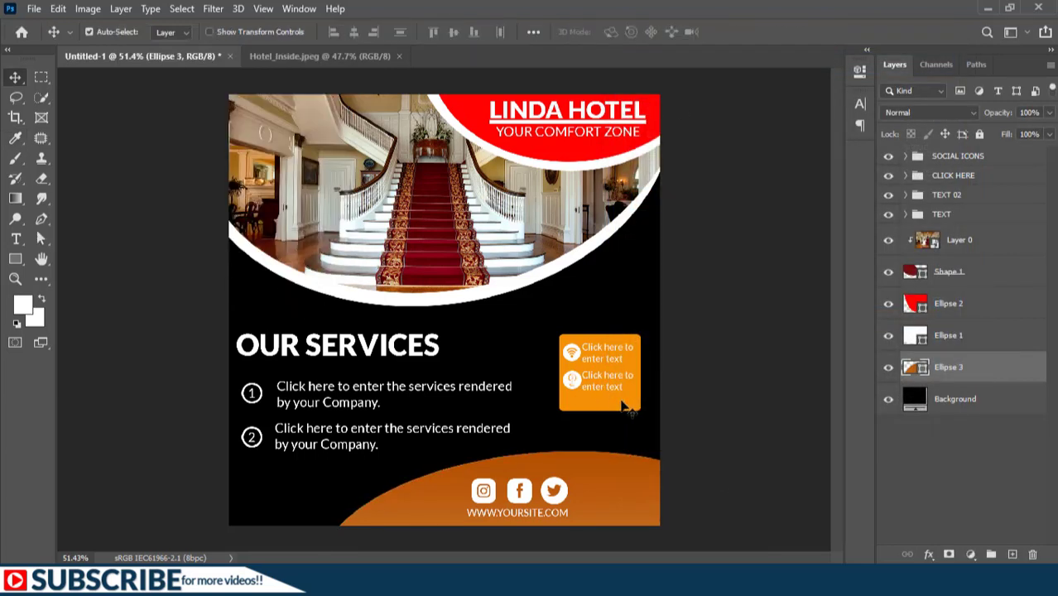
ctrl+click(627, 406)
right_click(37, 236)
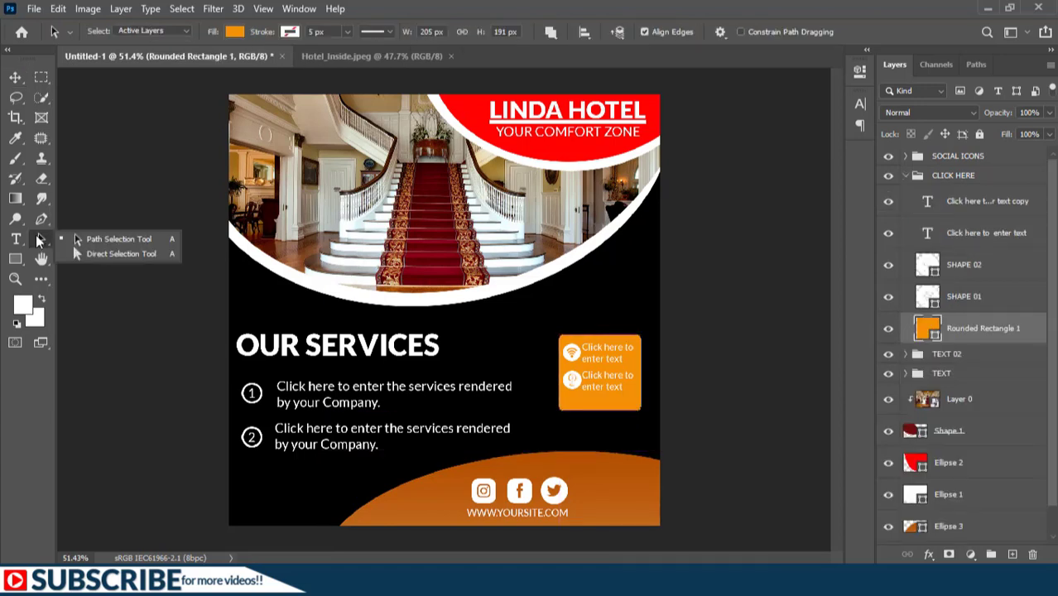
click(91, 238)
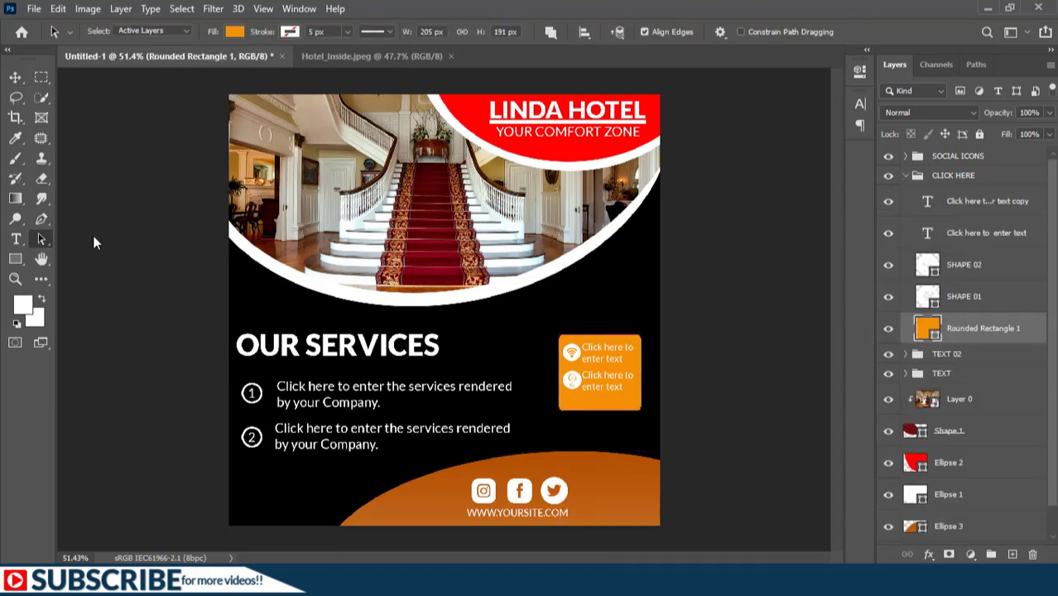
click(236, 32)
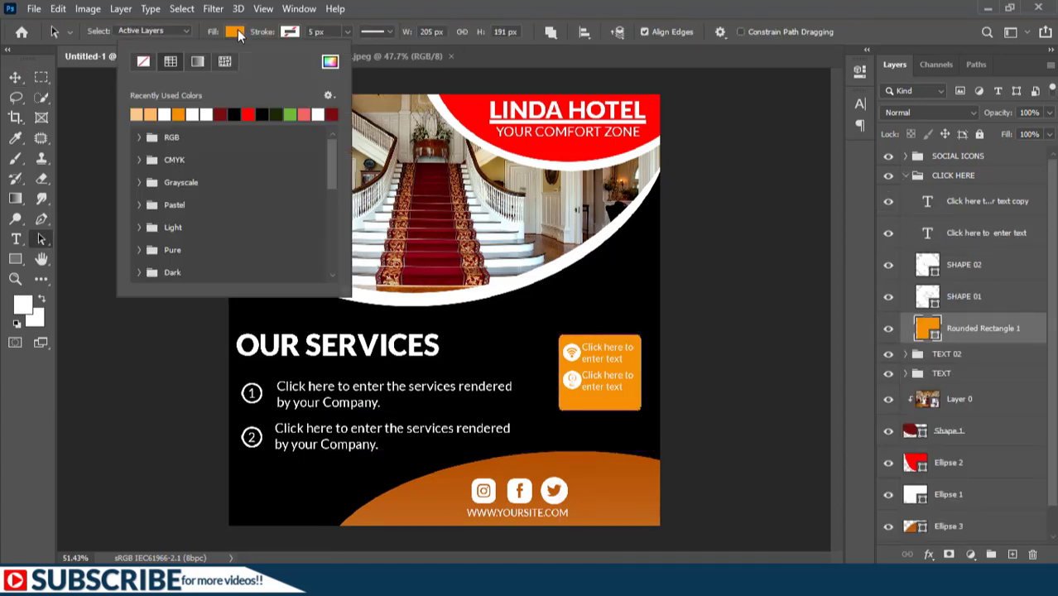
click(197, 63)
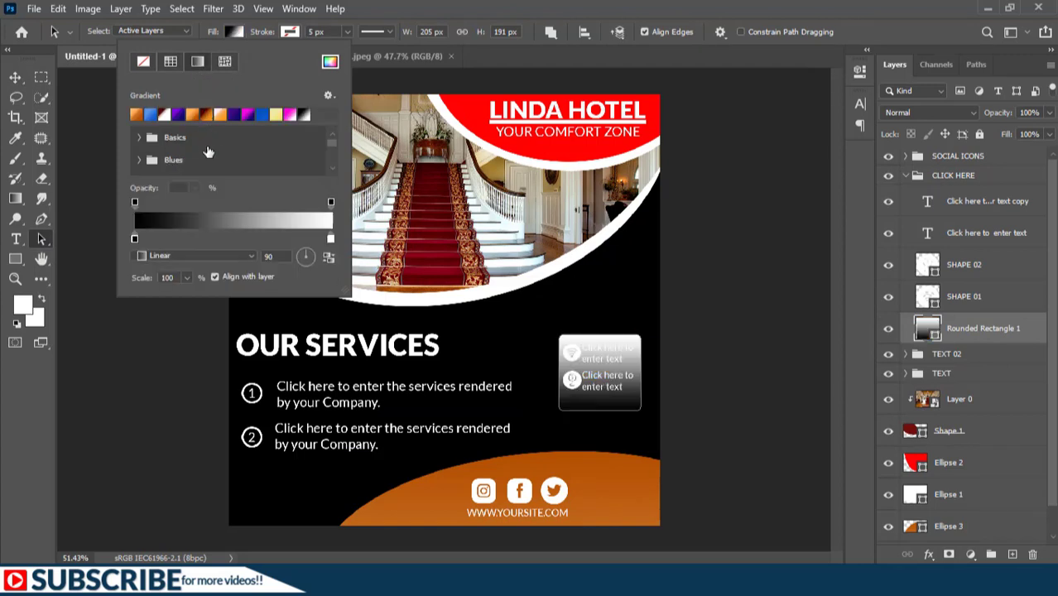
click(137, 114)
key(v)
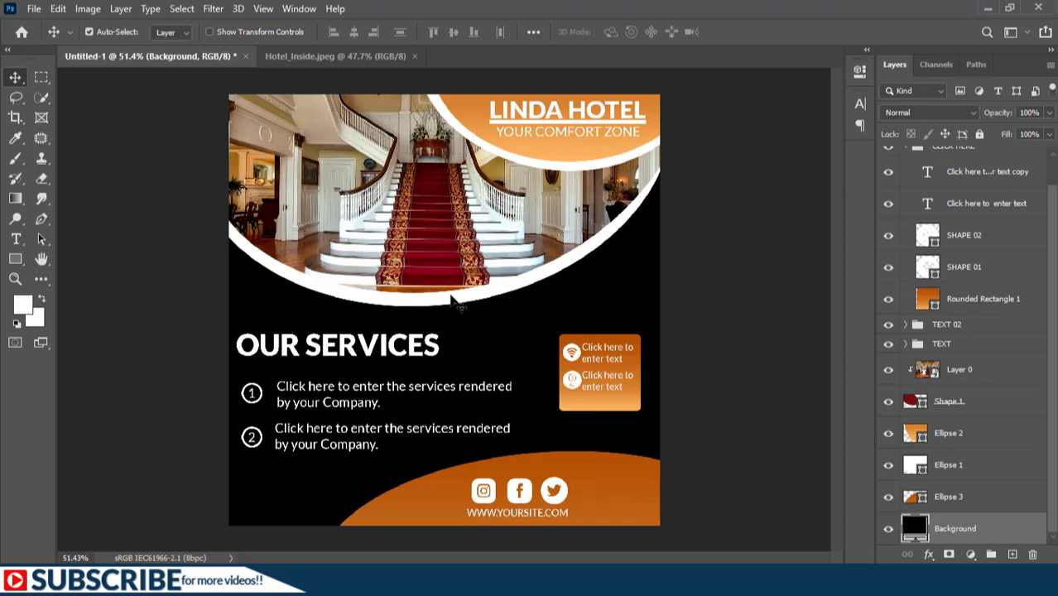
Step: Fill the Ellipse 1 arc around the staircase photo with a white-to-dark-red gradient
click(450, 302)
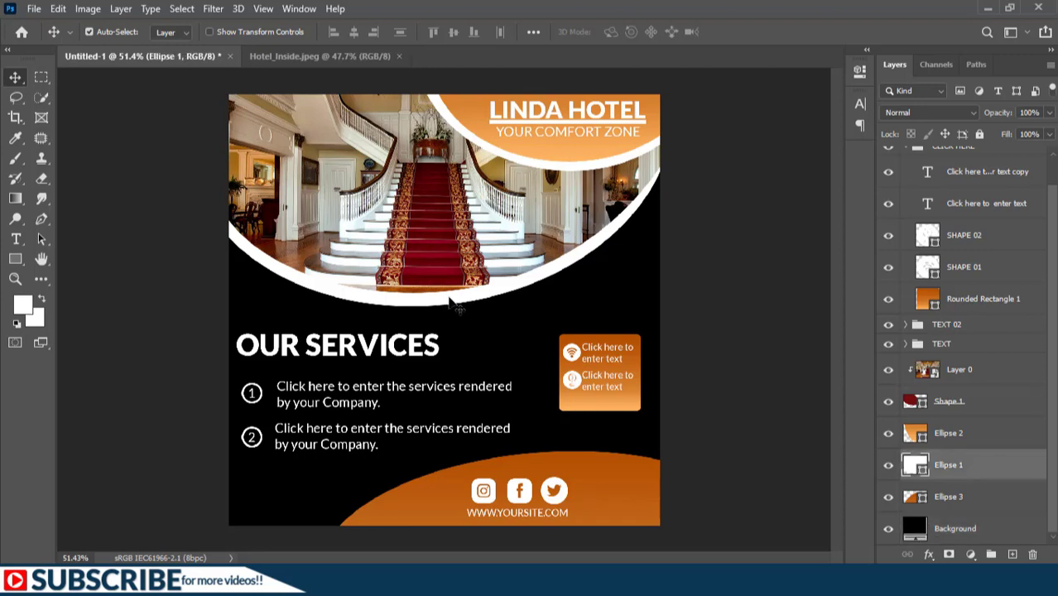
key(a)
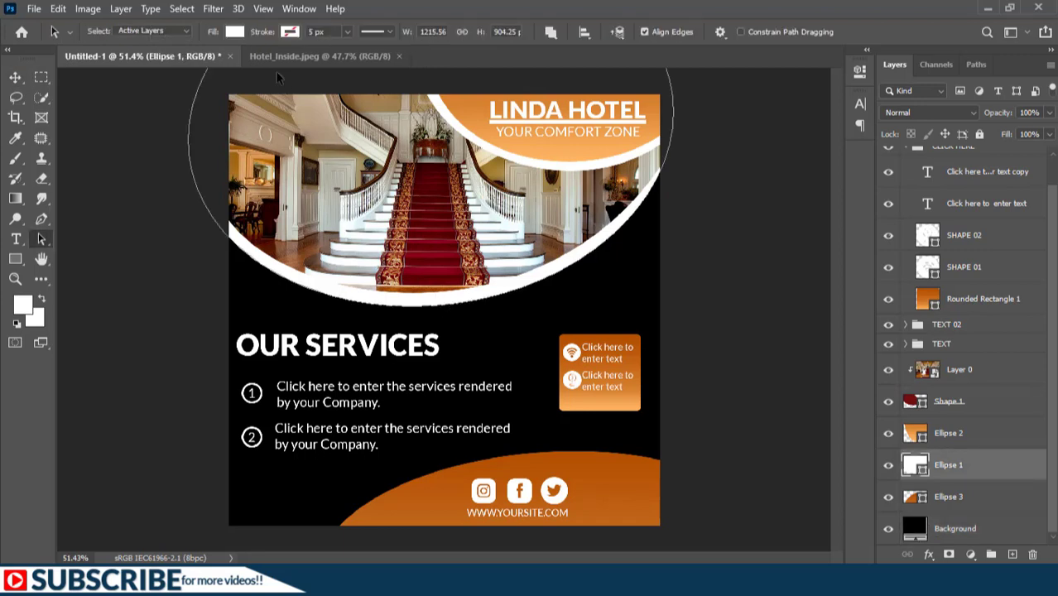
click(234, 31)
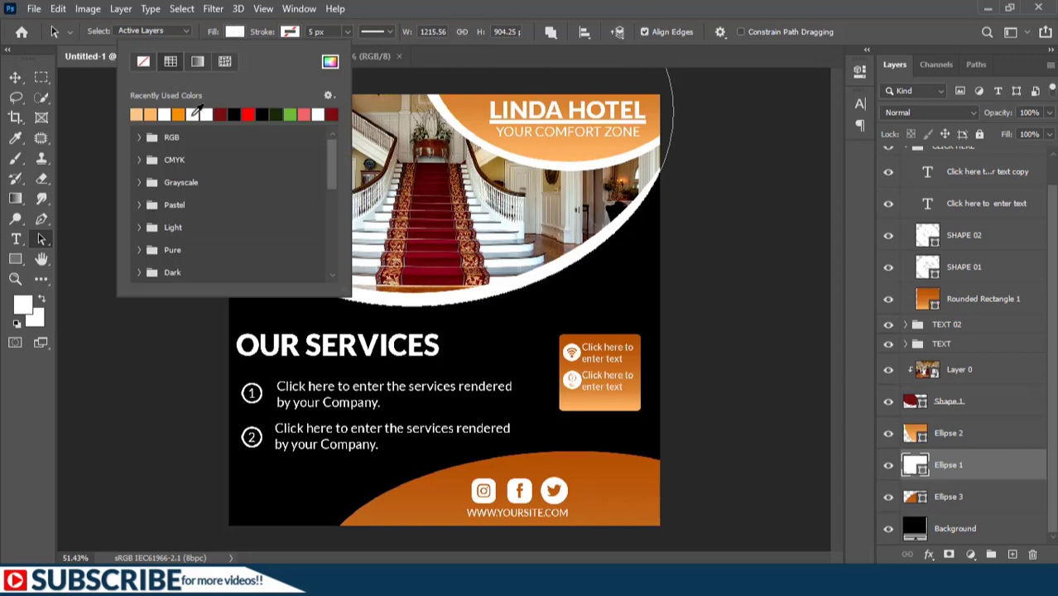
click(217, 114)
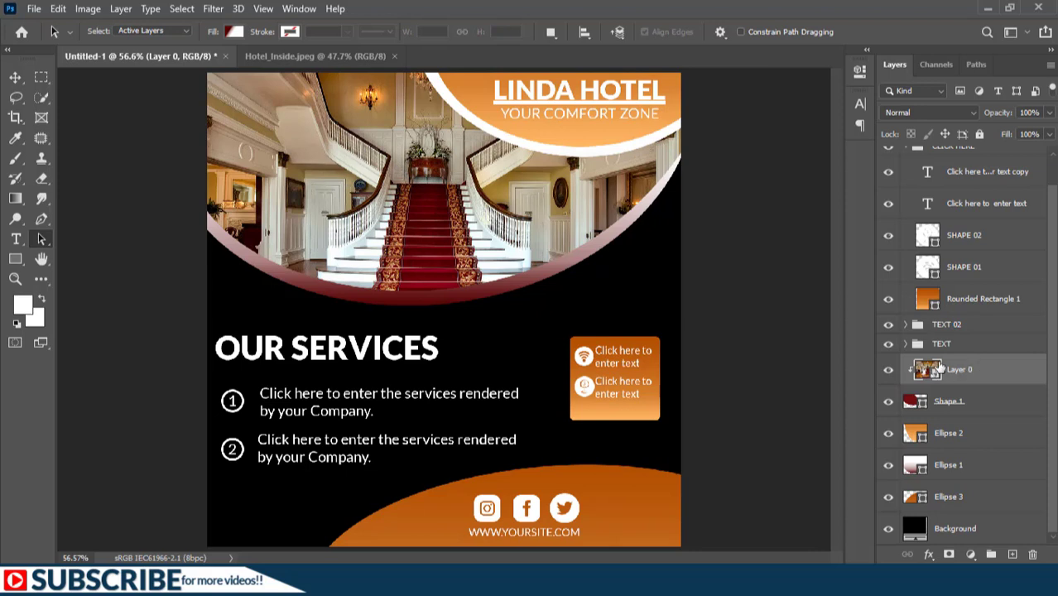
Step: Add a Curves layer with its midpoint raised, clipped to the staircase photo Layer 0
click(970, 554)
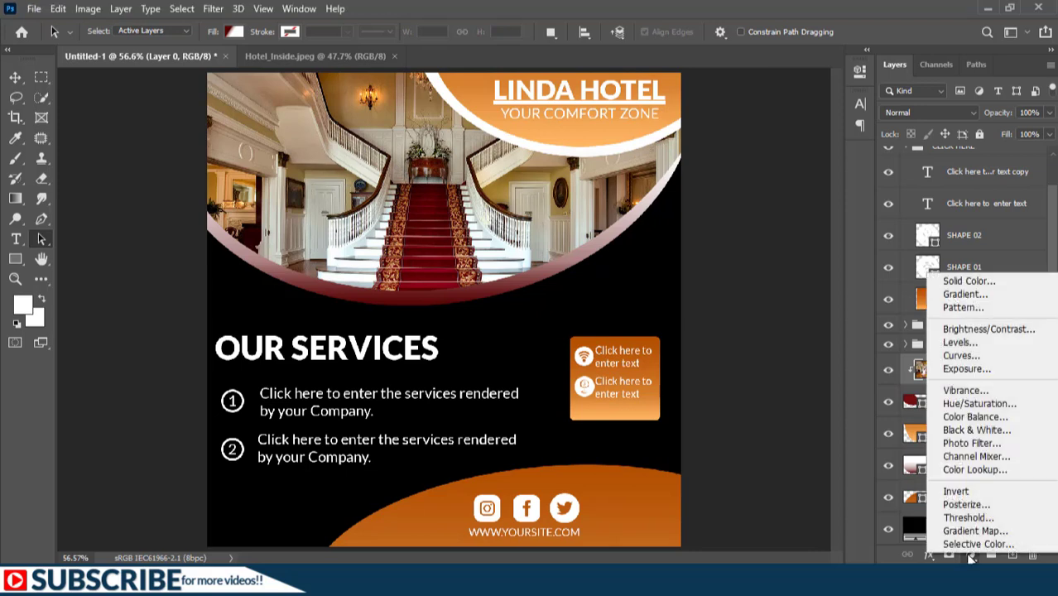
click(965, 356)
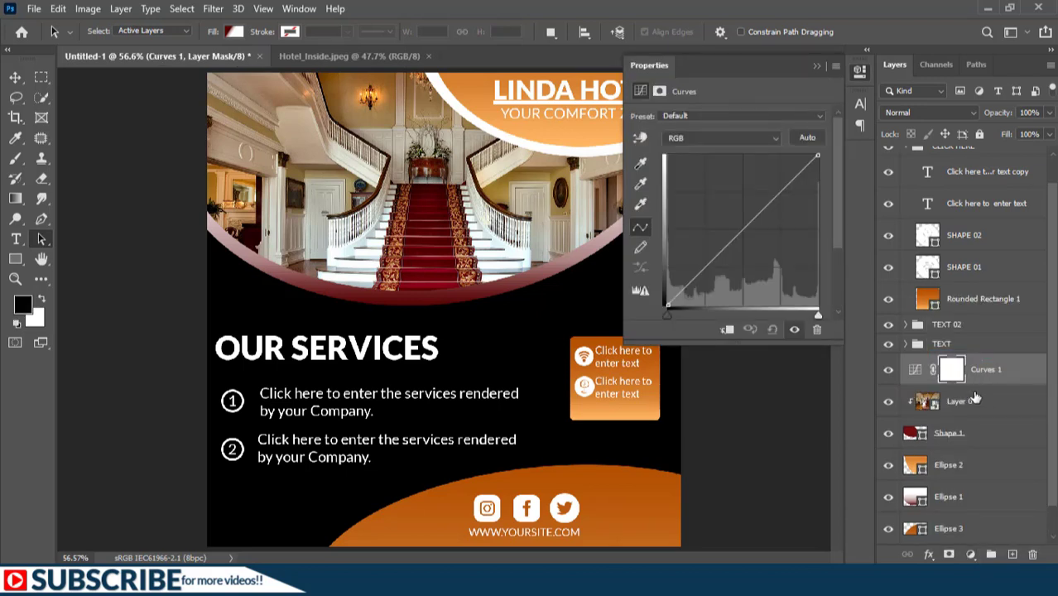
click(744, 230)
drag(743, 229, 724, 212)
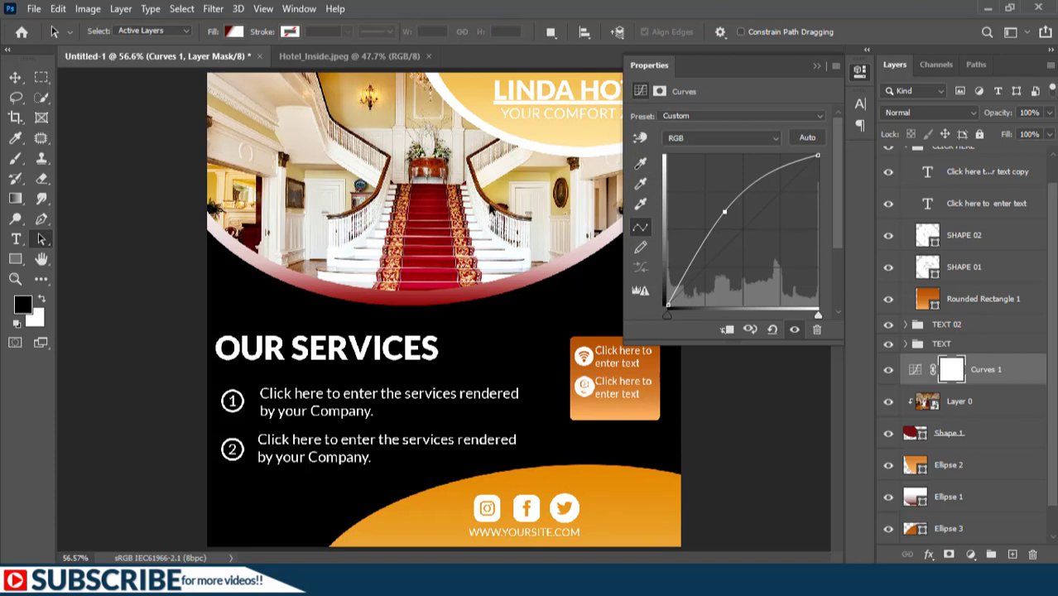
alt+click(975, 383)
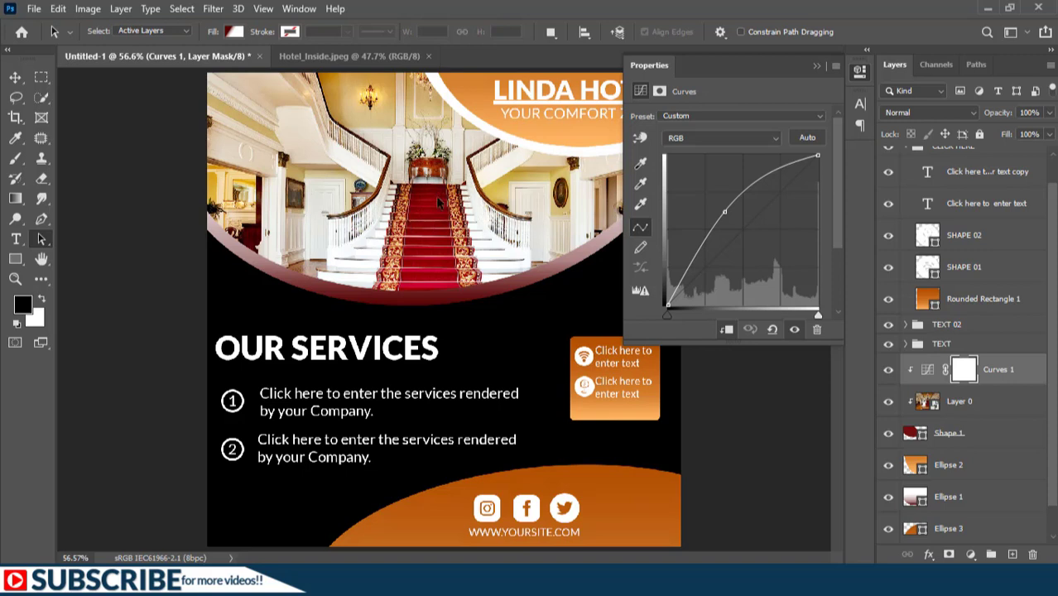